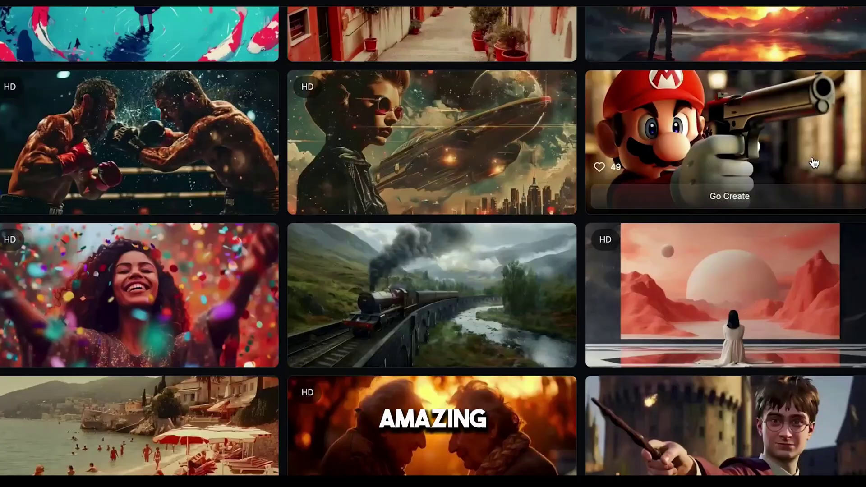
Step: Browse down the Discover gallery of example AI videos, then scroll back up to the creation options
scroll(815, 162, "down", 9)
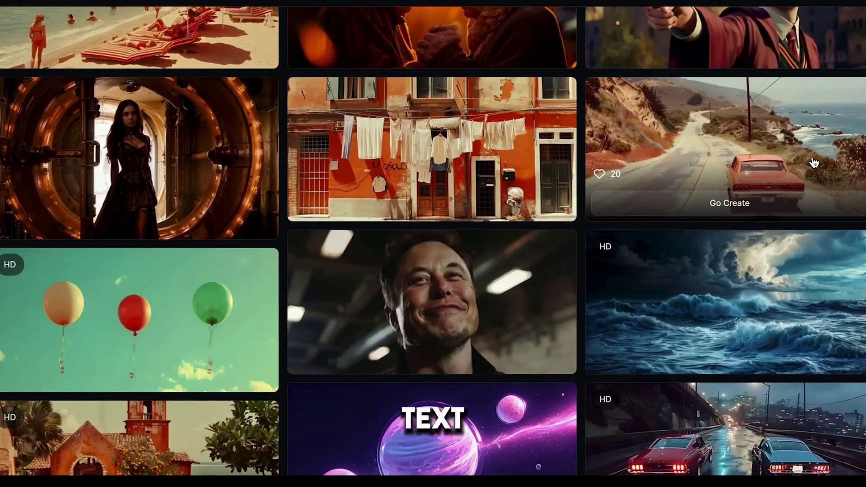
scroll(815, 162, "down", 10)
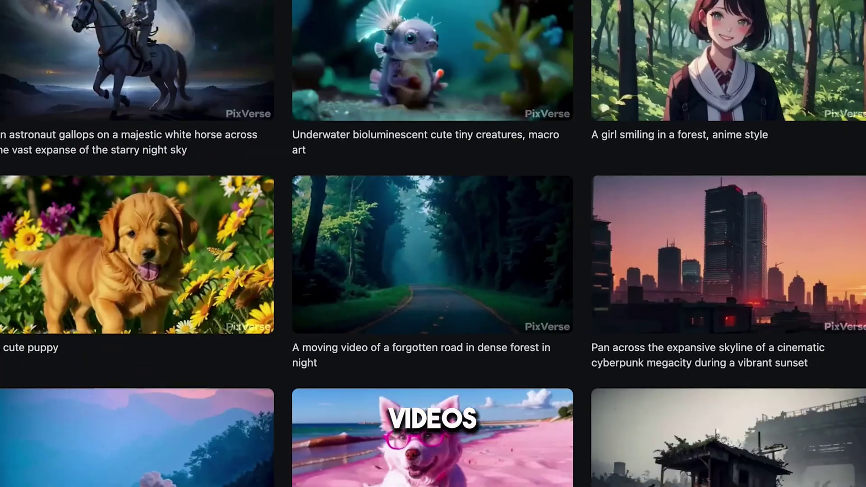
scroll(433, 244, "down", 7)
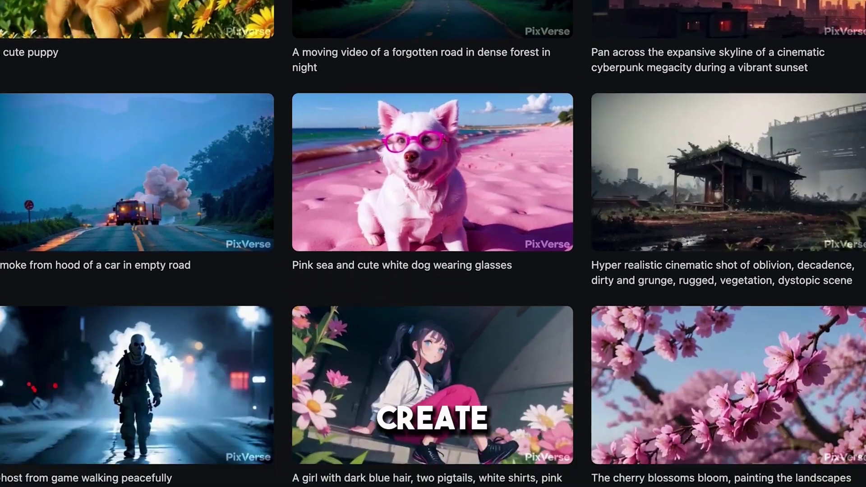
scroll(433, 243, "down", 5)
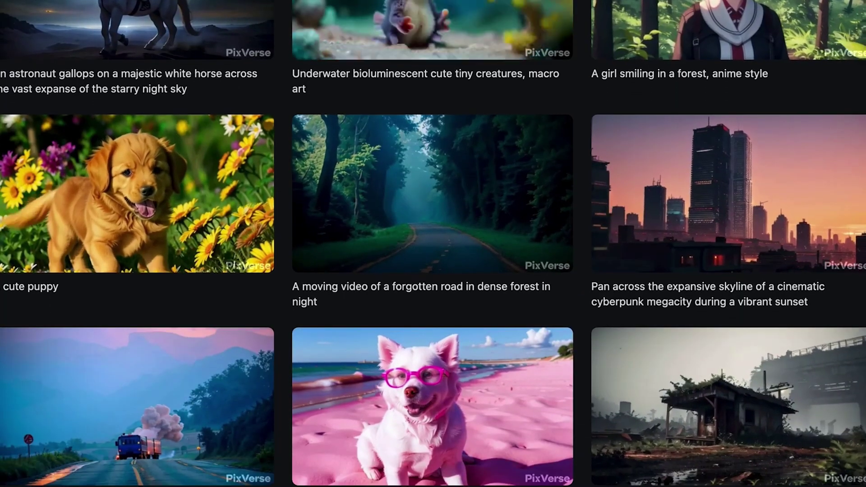
scroll(433, 243, "down", 10)
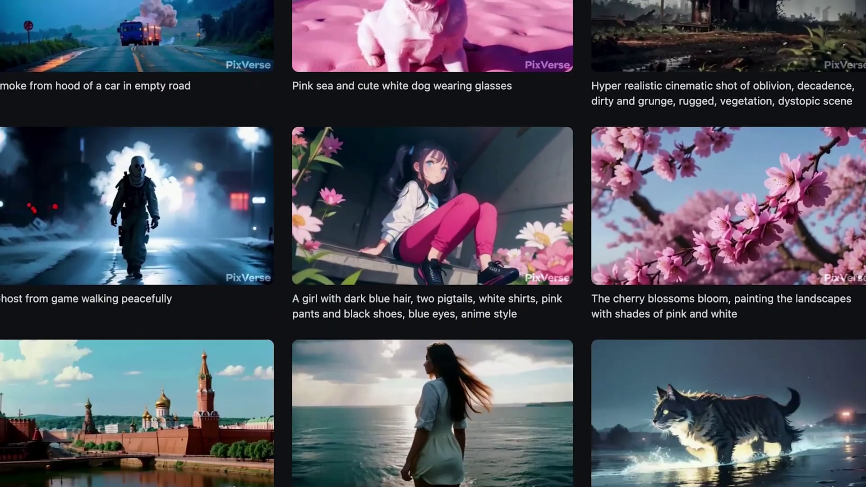
scroll(433, 243, "down", 3)
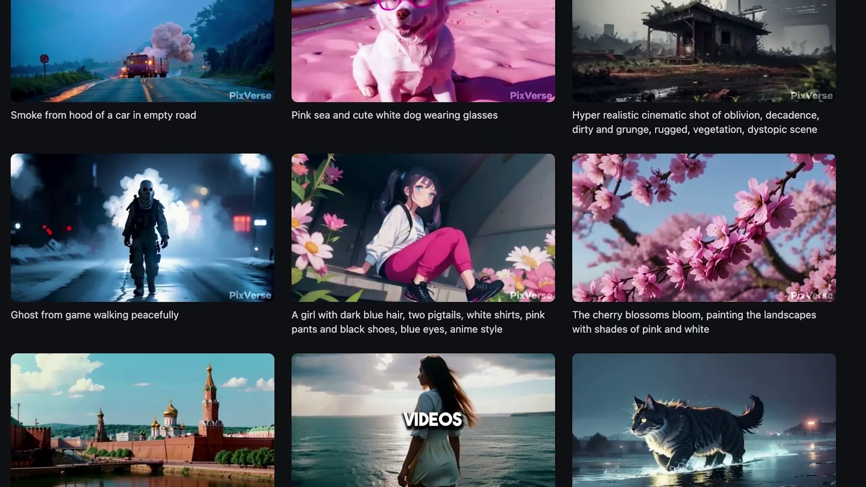
scroll(433, 244, "up", 5)
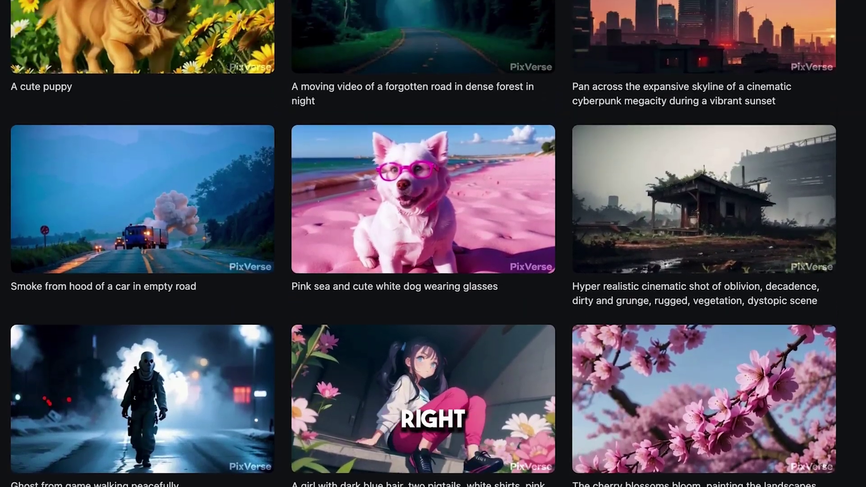
scroll(433, 243, "up", 6)
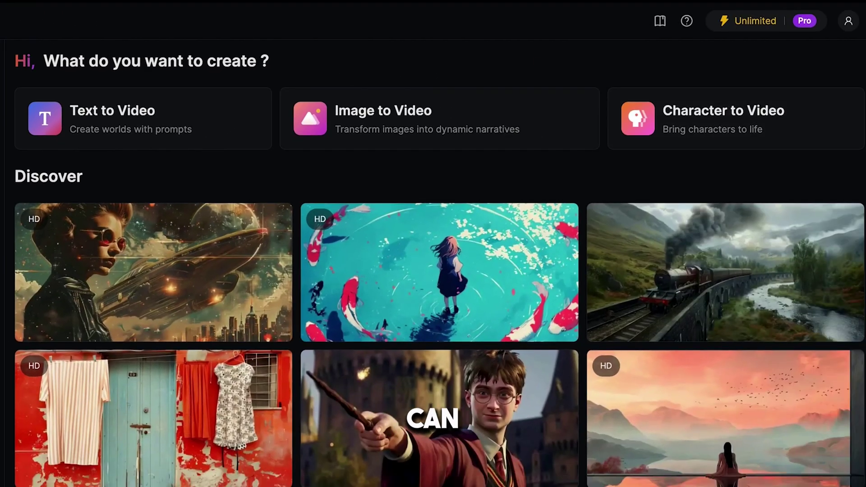
scroll(843, 170, "down", 8)
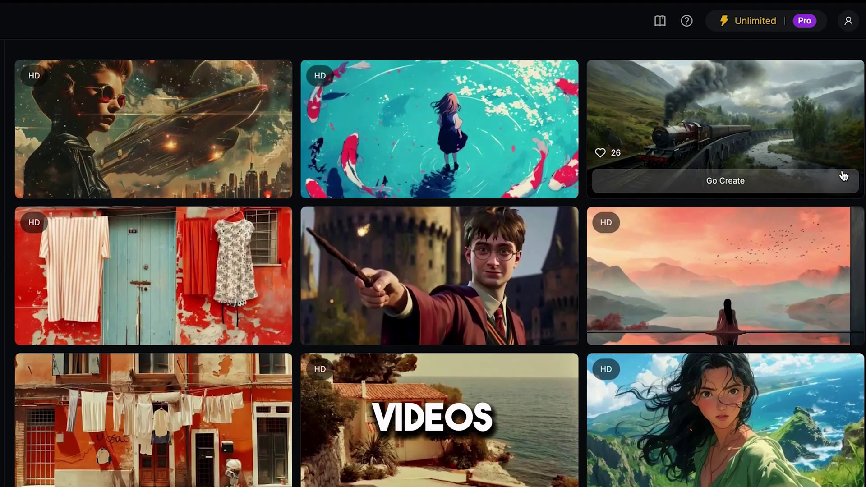
scroll(843, 175, "down", 8)
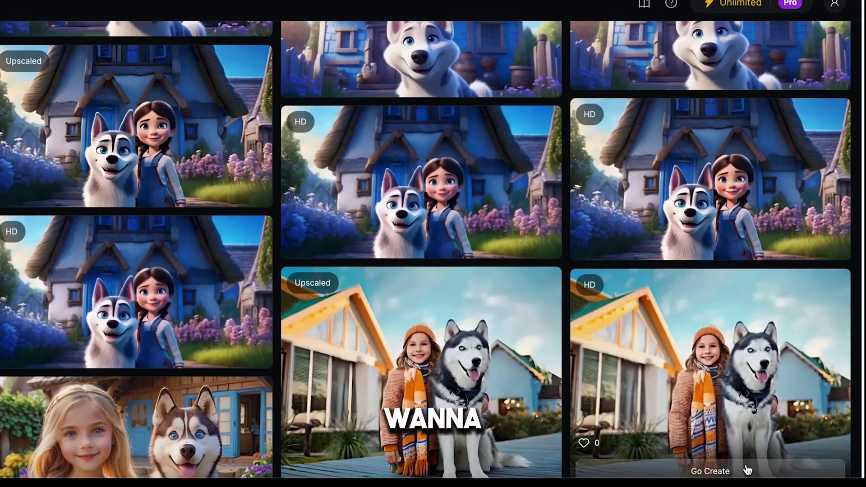
scroll(747, 469, "up", 12)
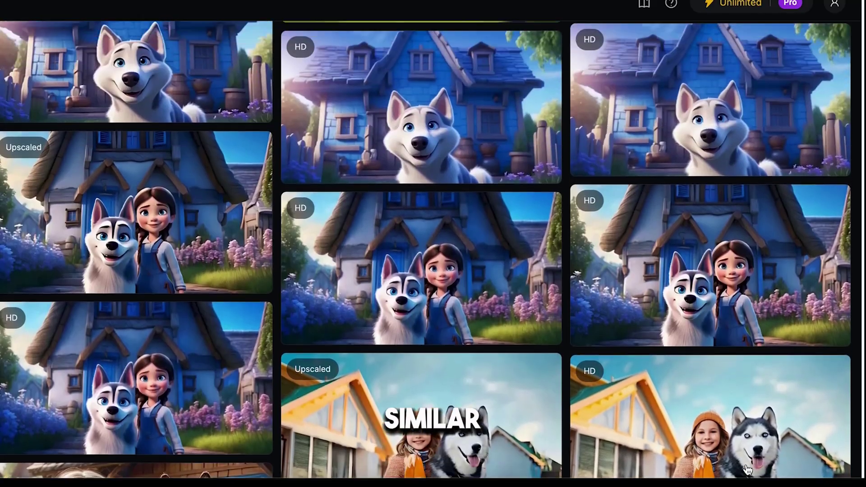
scroll(748, 470, "up", 15)
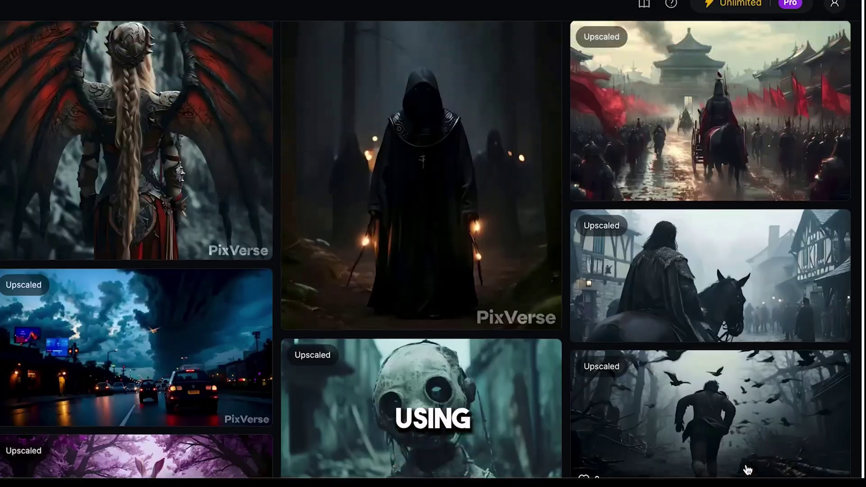
scroll(748, 470, "up", 15)
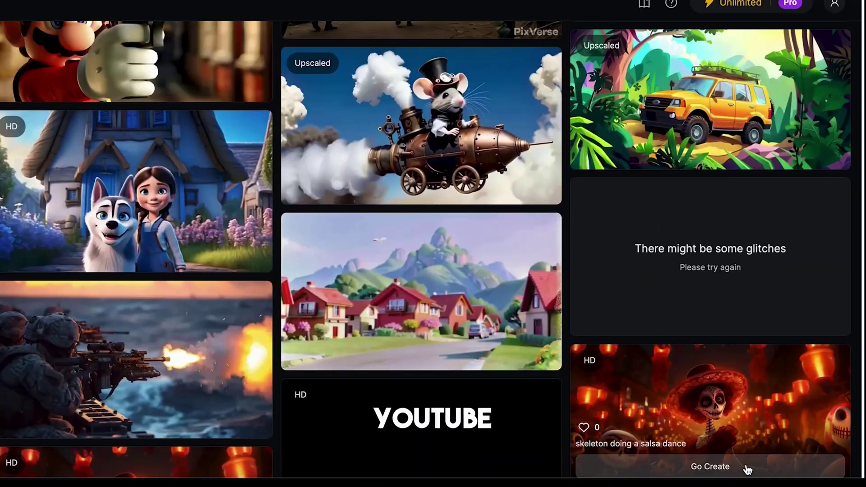
scroll(747, 469, "up", 5)
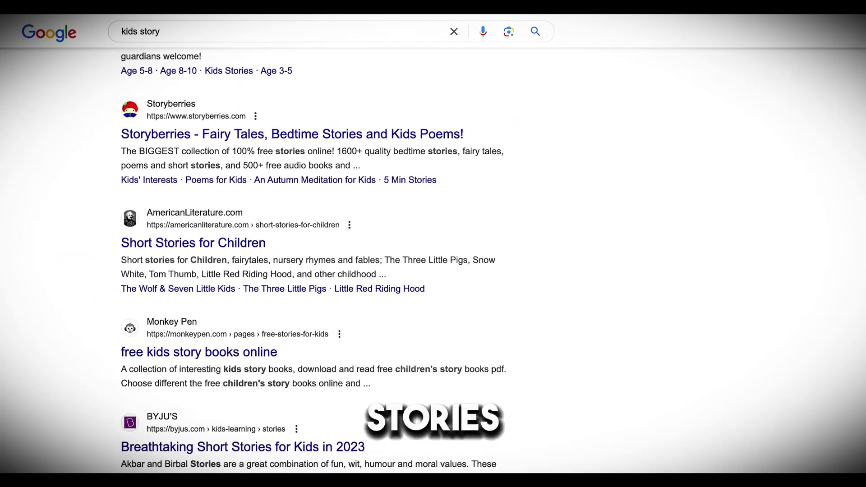
scroll(313, 260, "down", 5)
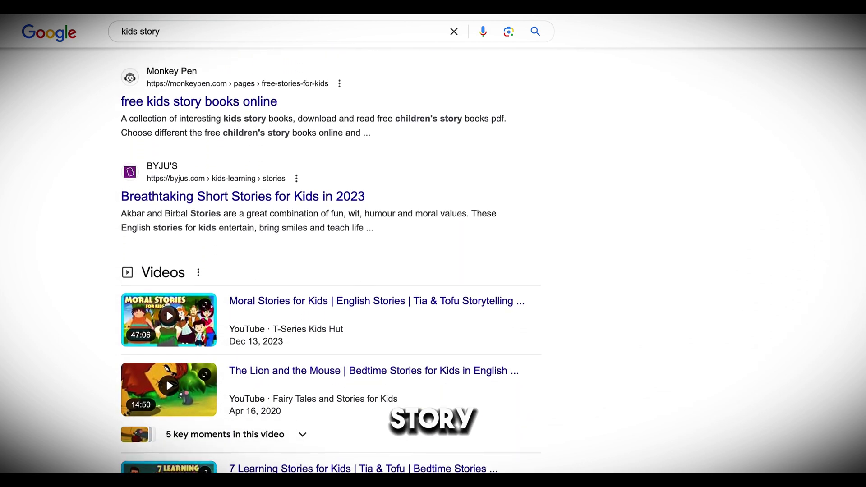
scroll(313, 260, "down", 10)
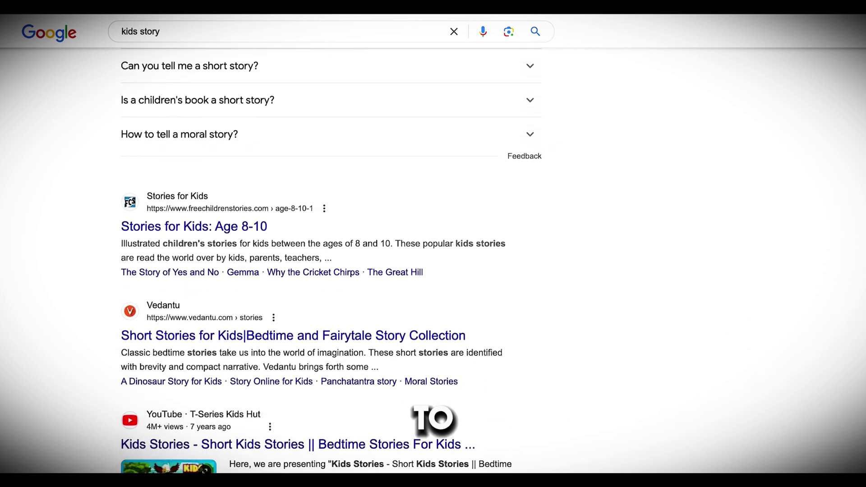
scroll(313, 261, "down", 12)
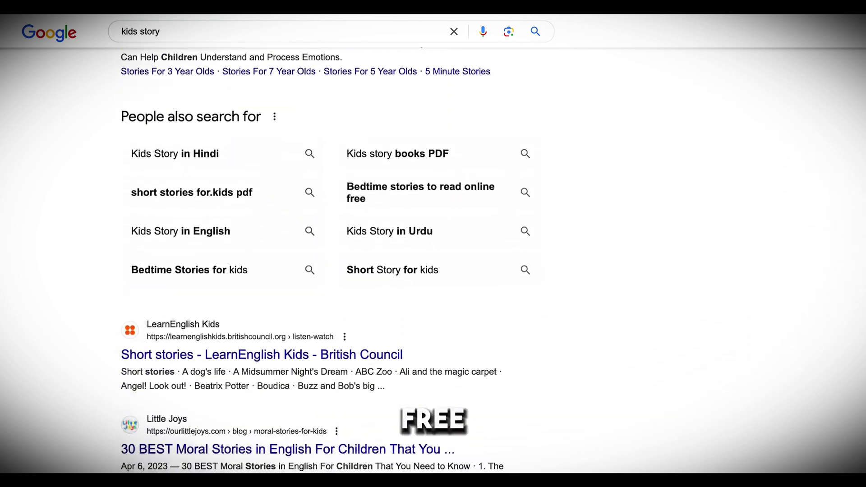
Step: Sign in to ChatGPT with Google and send the prompt for a girl-and-husky village story
left_click(391, 328)
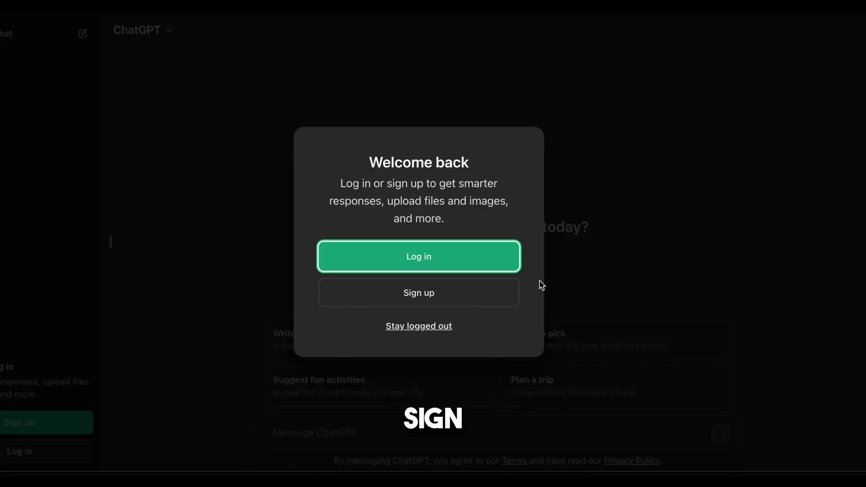
left_click(394, 296)
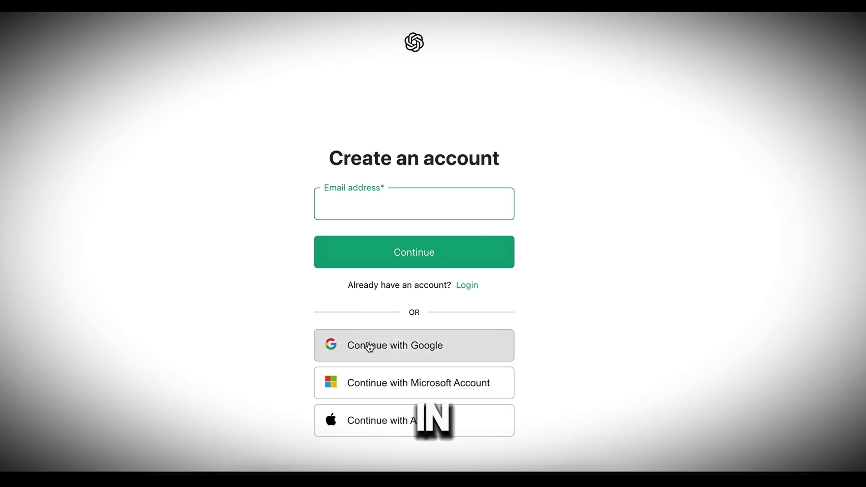
left_click(369, 346)
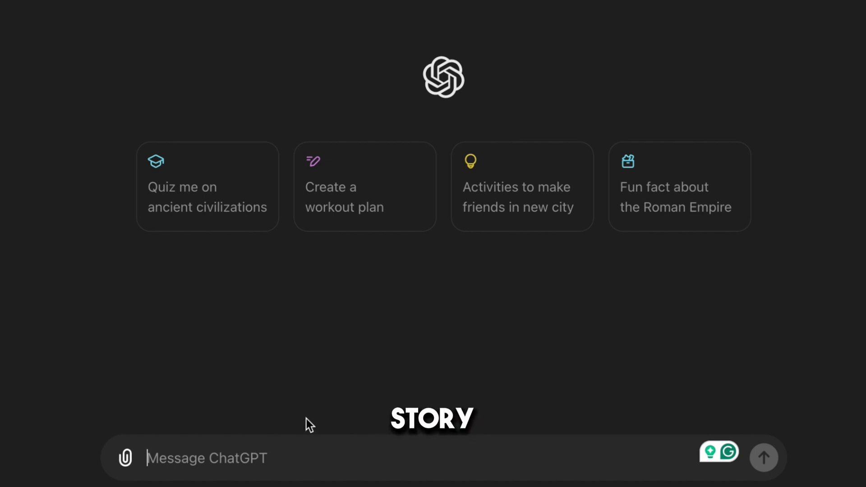
type("Write a short story about a cute girl and her adorable husky who live in a beautiful village. The story should be about 200 words long.")
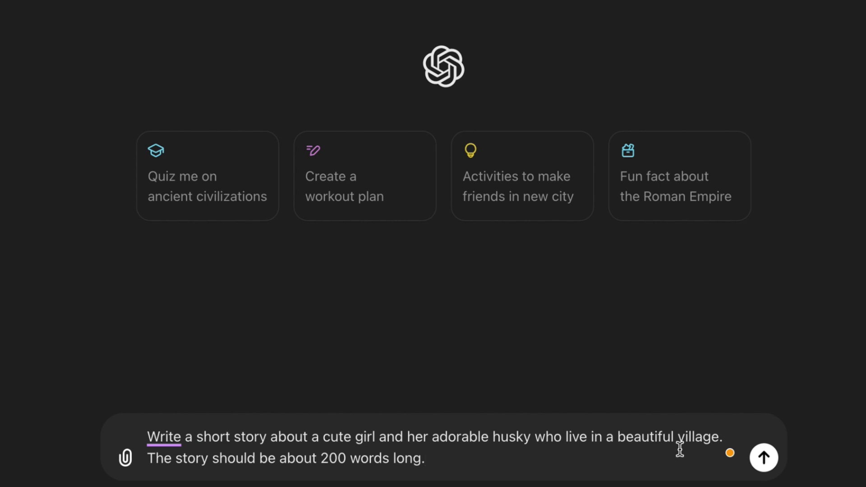
left_click_drag(355, 467, 153, 463)
left_click(463, 469)
left_click(773, 465)
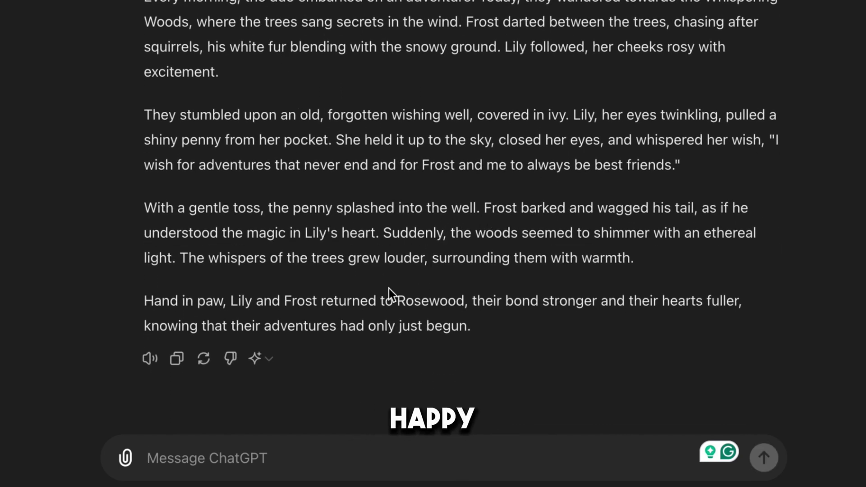
Step: Regenerate the story, then ask: 'Make the same story longer, about 300 words.'
left_click(205, 361)
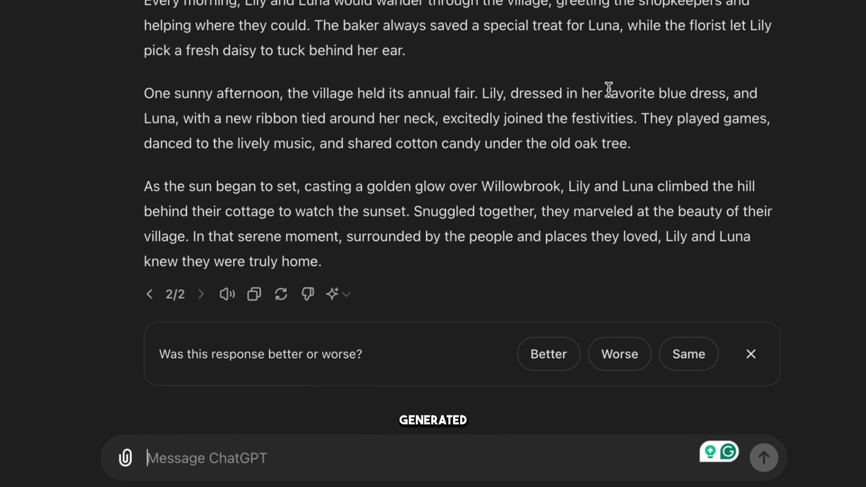
left_click(750, 354)
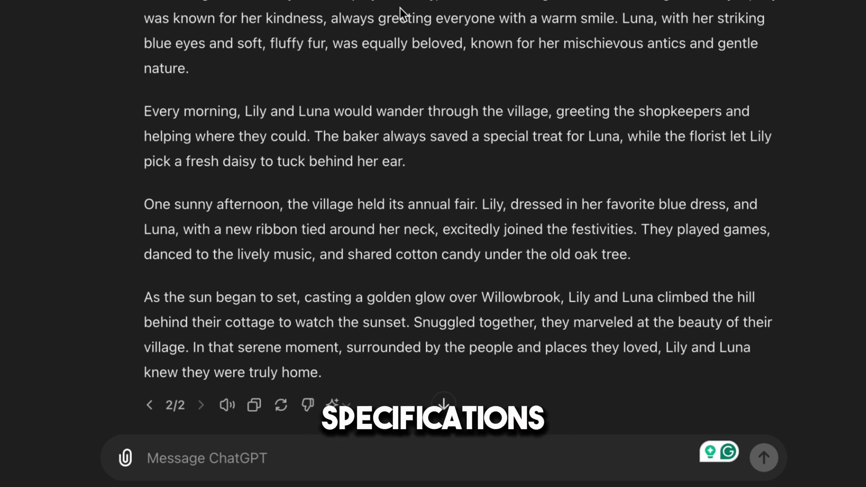
left_click(279, 467)
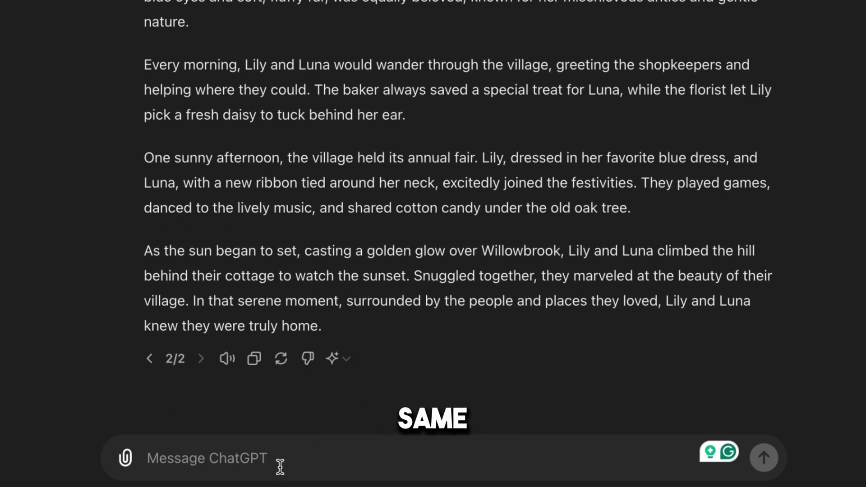
type("Make the same story longer, about 300 words.")
left_click_drag(381, 461, 149, 460)
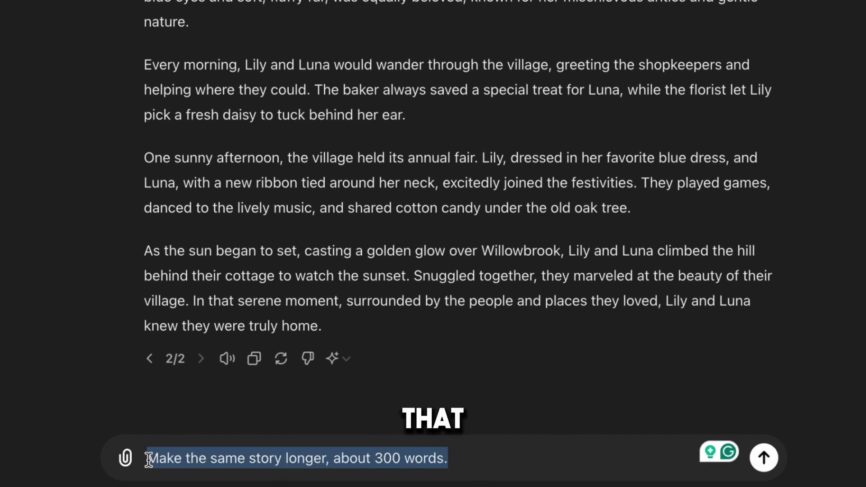
left_click(458, 468)
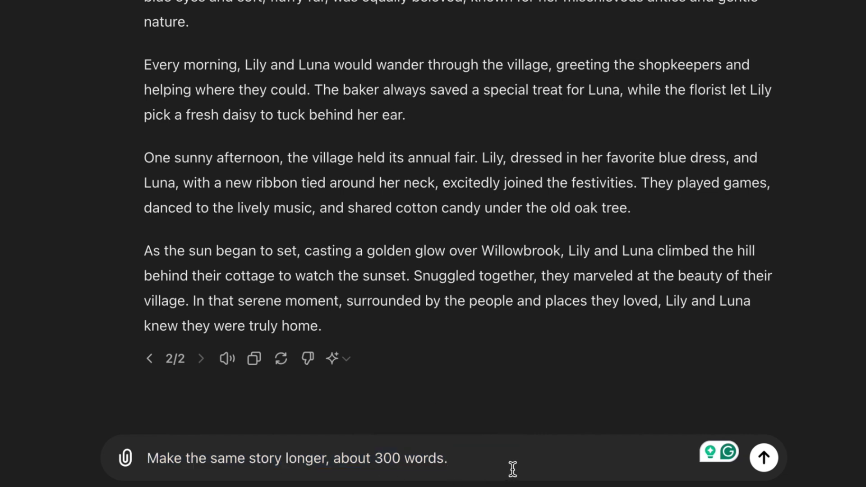
left_click(764, 463)
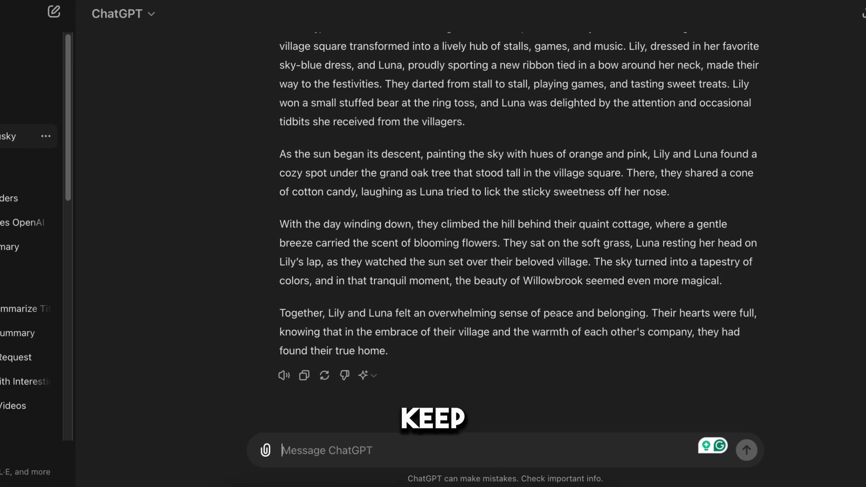
Step: Select the story's opening sentence and the 'Each morning' paragraph in the Google Doc
scroll(433, 225, "up", 10)
left_click_drag(217, 25, 527, 47)
left_click_drag(217, 149, 340, 194)
key("ctrl+c")
left_click_drag(386, 225, 321, 249)
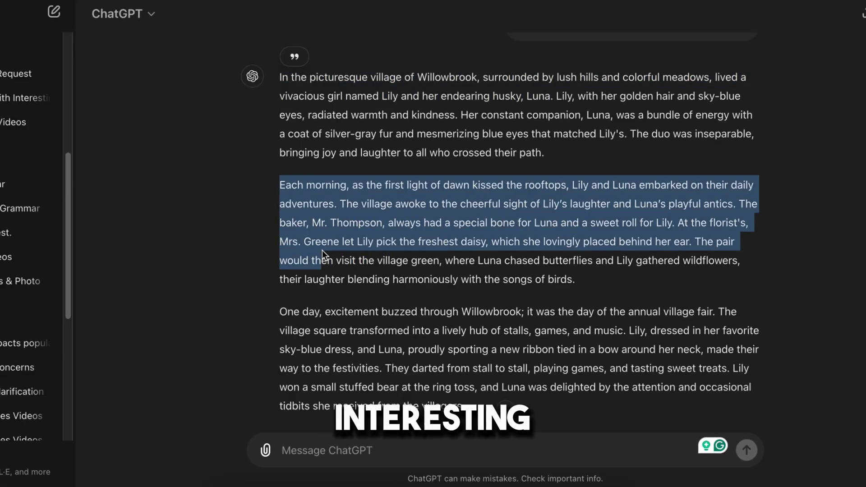
left_click_drag(321, 249, 298, 242)
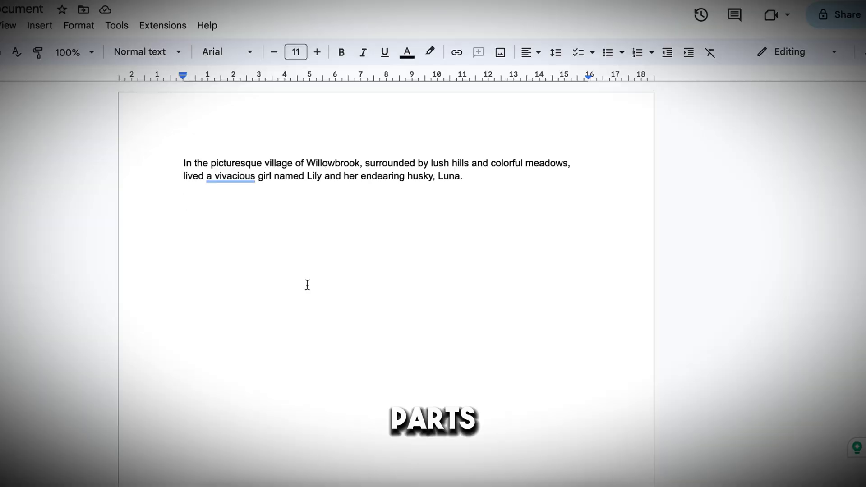
key("ctrl+v")
type("One day, excitement buzzed through Willowbrook; it was the day of the annual village fair. The village square transformed into a lively hub of stalls, games, and music. Lily, dressed in her favorite sky-blue dress, and Luna, proudly sporting a new ribbon tied in a bow around her neck, made their way to the festivities.")
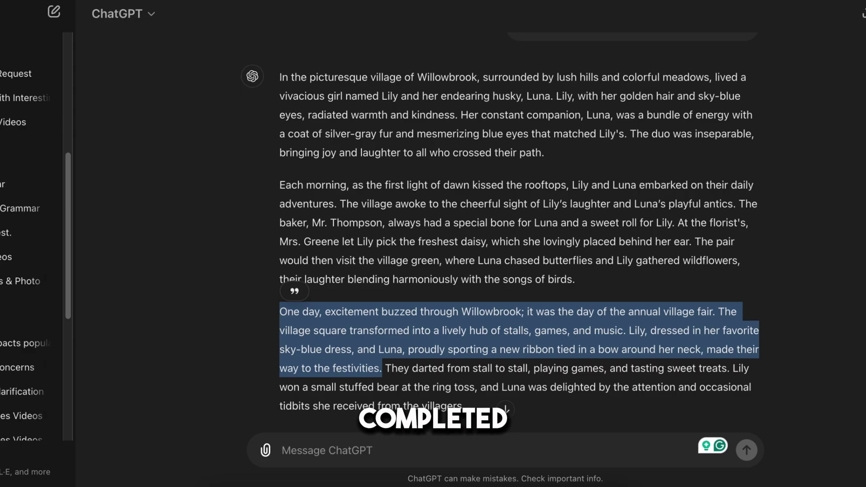
left_click(332, 127)
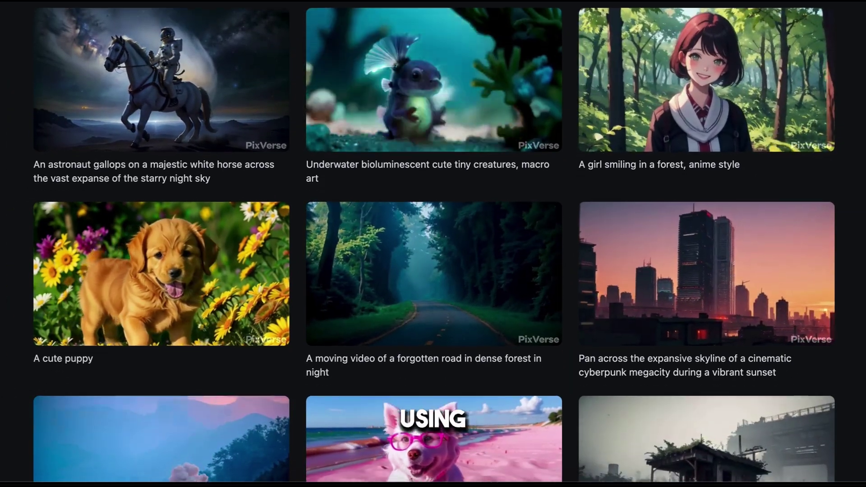
Step: Scroll down the Lily and Max story and copy the selected text from the right-click menu
scroll(433, 244, "down", 4)
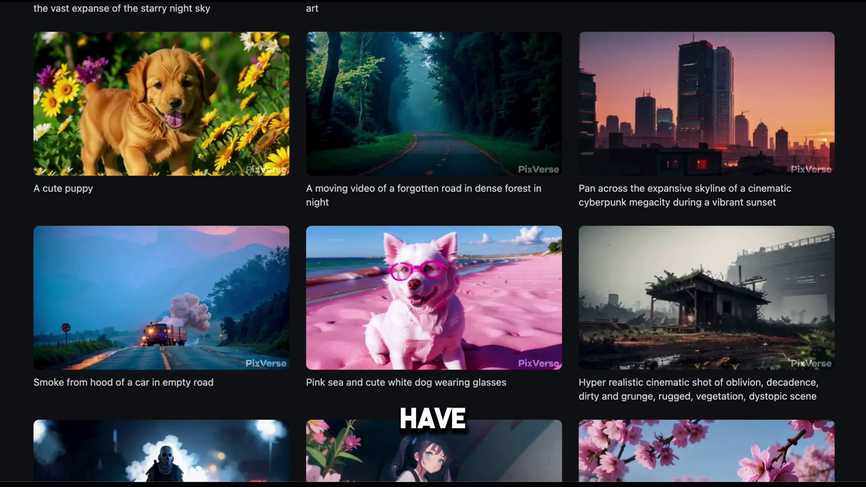
scroll(433, 243, "down", 7)
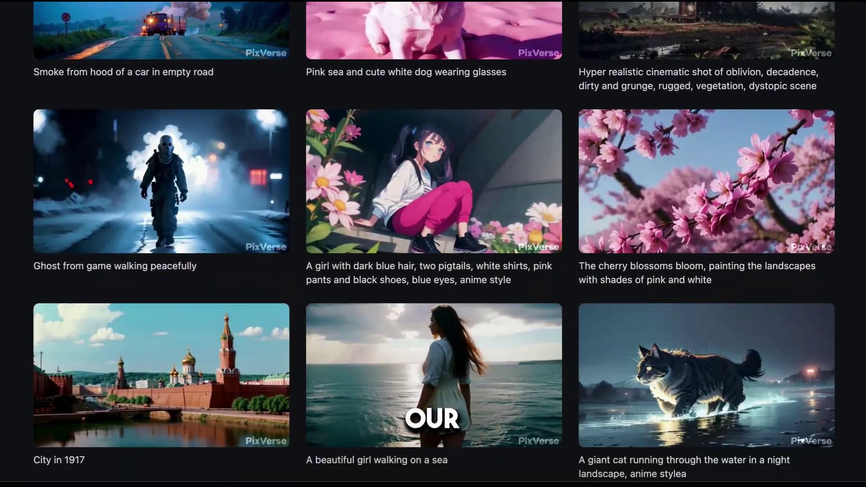
scroll(433, 243, "down", 2)
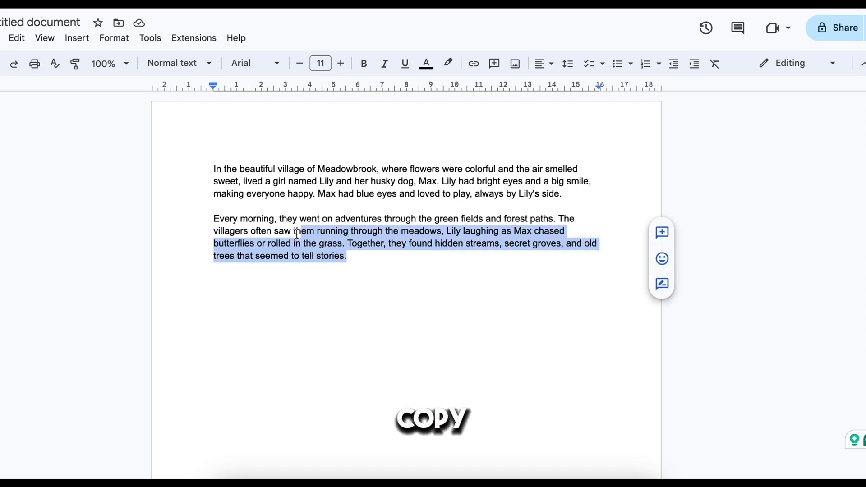
right_click(248, 182)
left_click(283, 174)
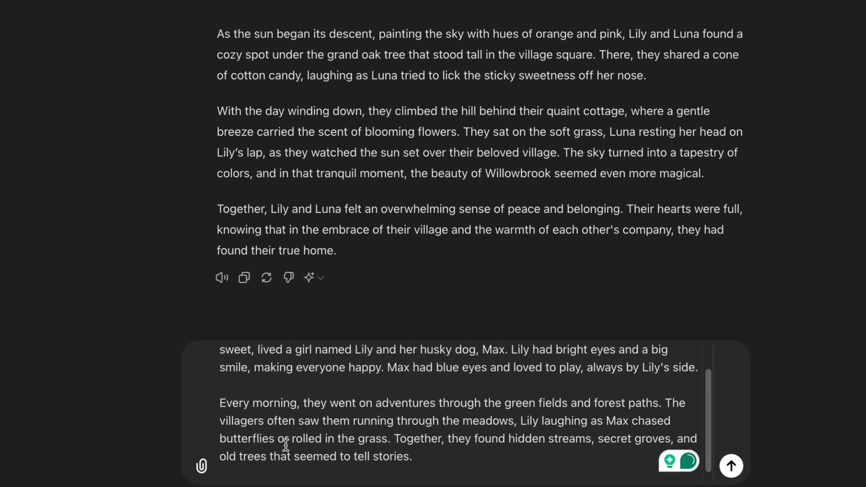
Step: Paste the request for 20 scene video prompts under the story and send it
key("ctrl+v")
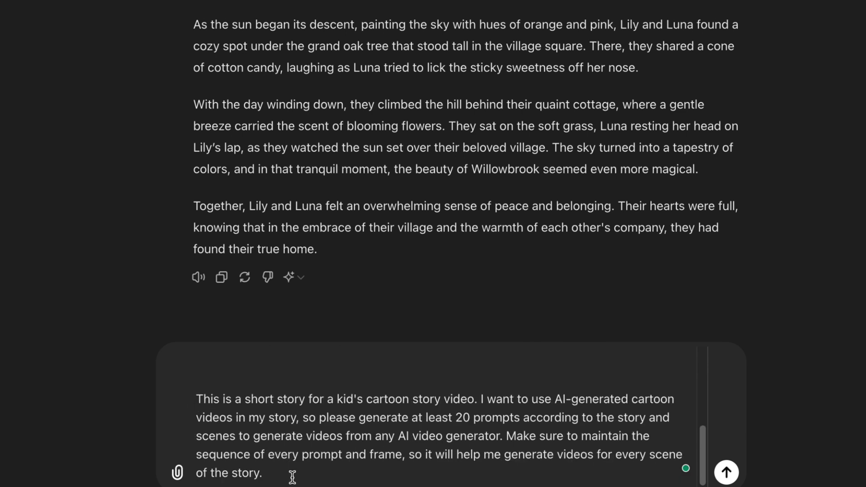
left_click_drag(286, 478, 153, 378)
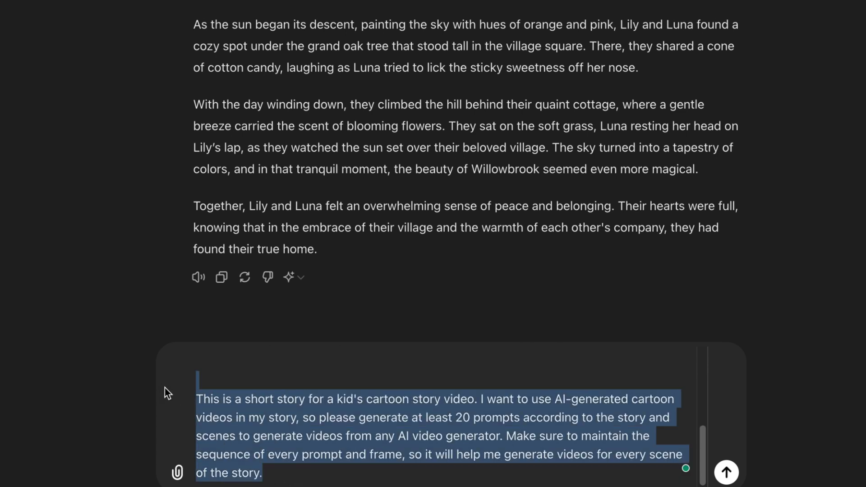
left_click(278, 472)
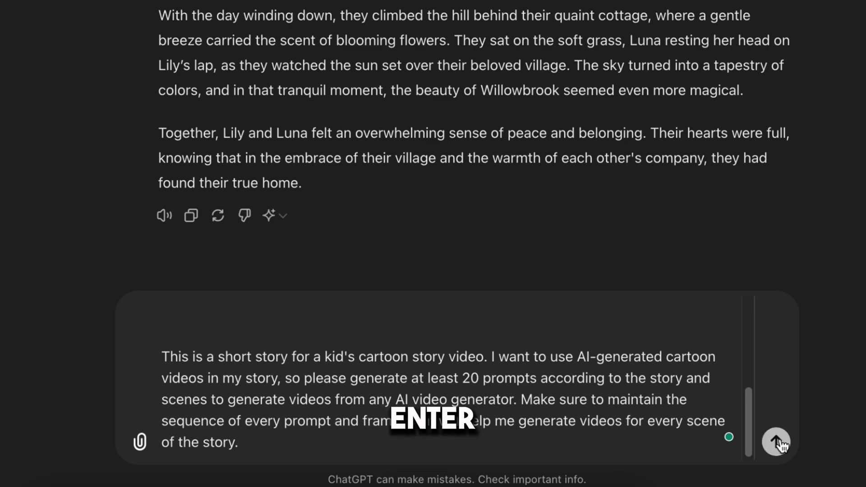
left_click(777, 442)
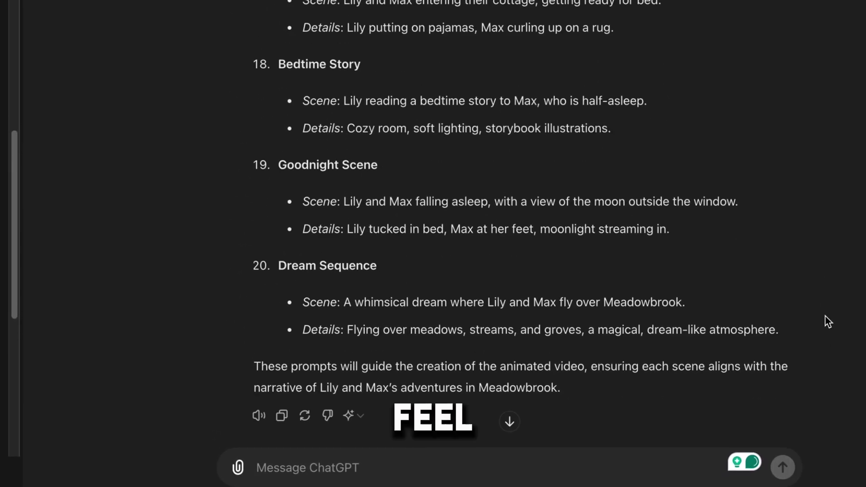
Step: Scroll up through the numbered list of generated scene prompts
scroll(828, 321, "up", 12)
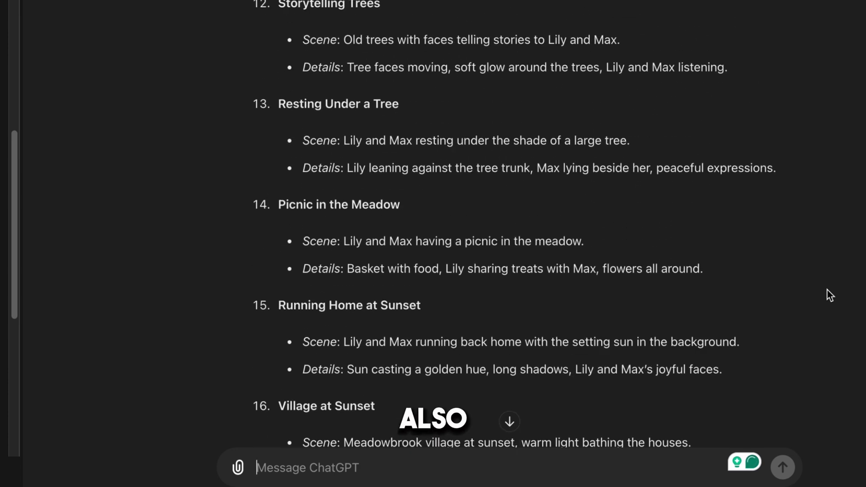
scroll(830, 295, "up", 12)
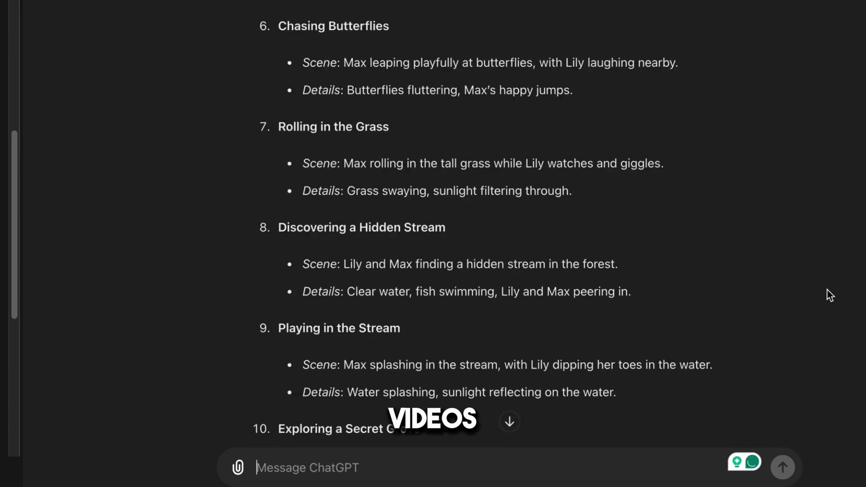
scroll(830, 296, "up", 12)
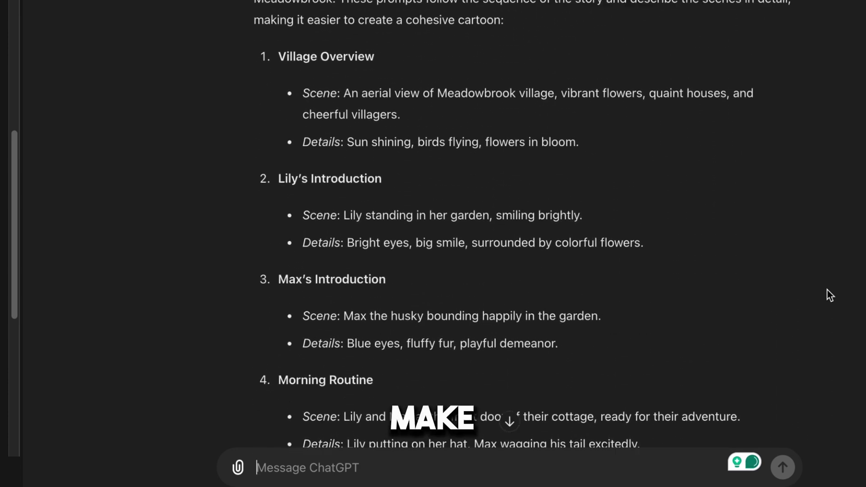
scroll(830, 296, "up", 3)
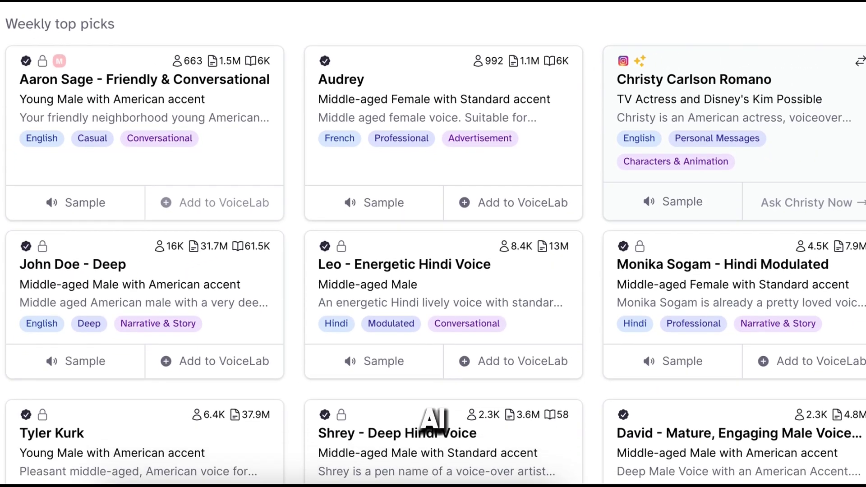
Step: Compare the ElevenLabs voice library and plan prices, then sign up with Google
scroll(433, 244, "down", 5)
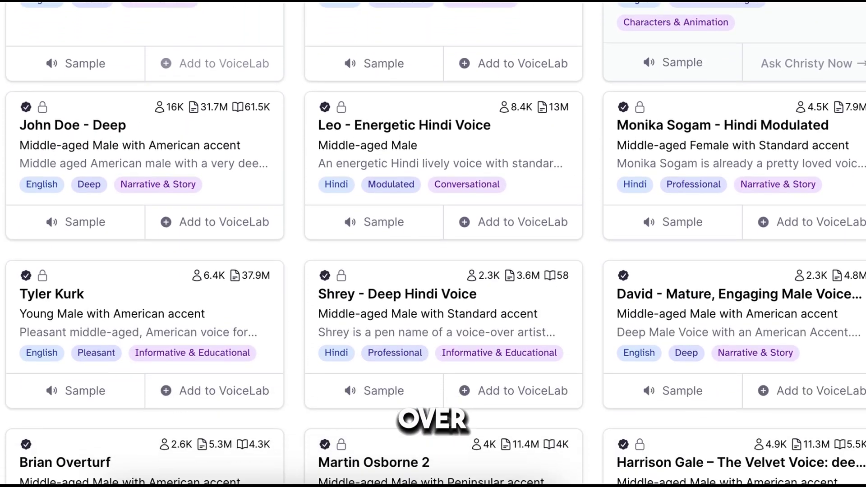
scroll(433, 243, "down", 6)
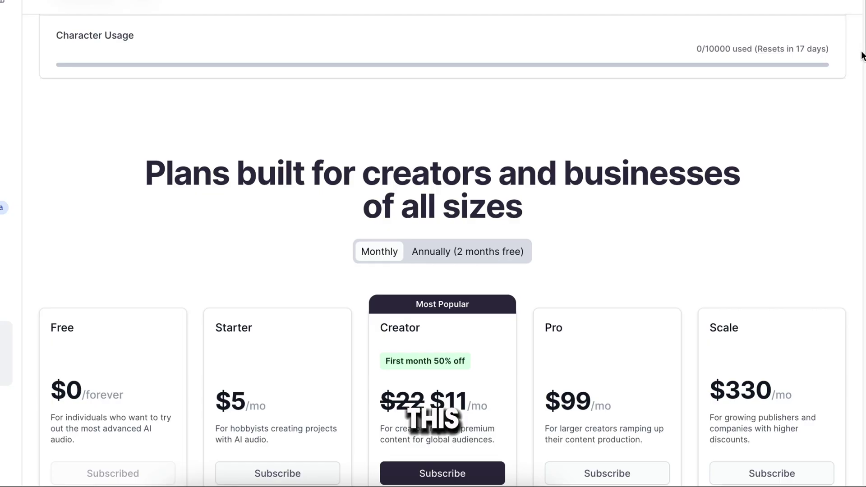
scroll(861, 55, "down", 6)
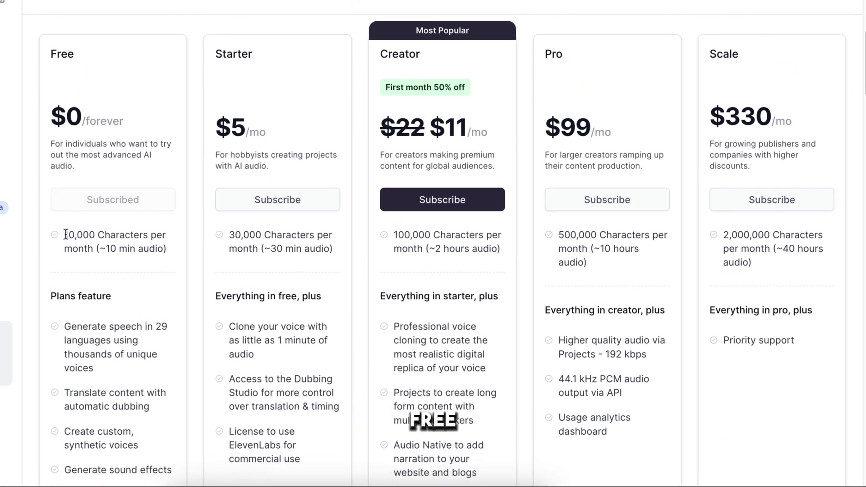
left_click(195, 254)
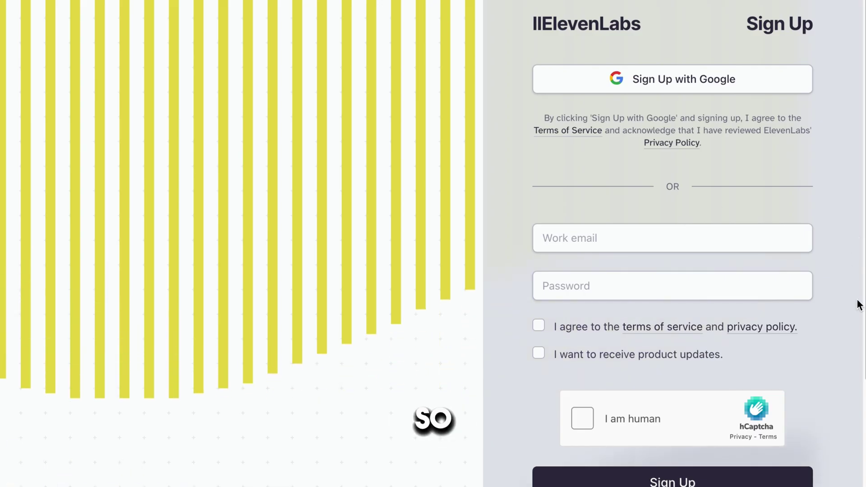
left_click(634, 81)
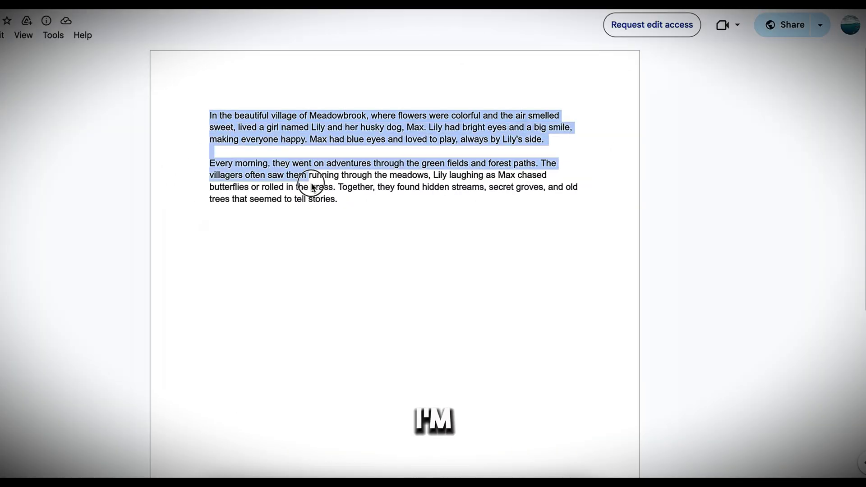
Step: Copy the two Lily and Max story paragraphs into the Text to Speech box
right_click(338, 200)
left_click(366, 201)
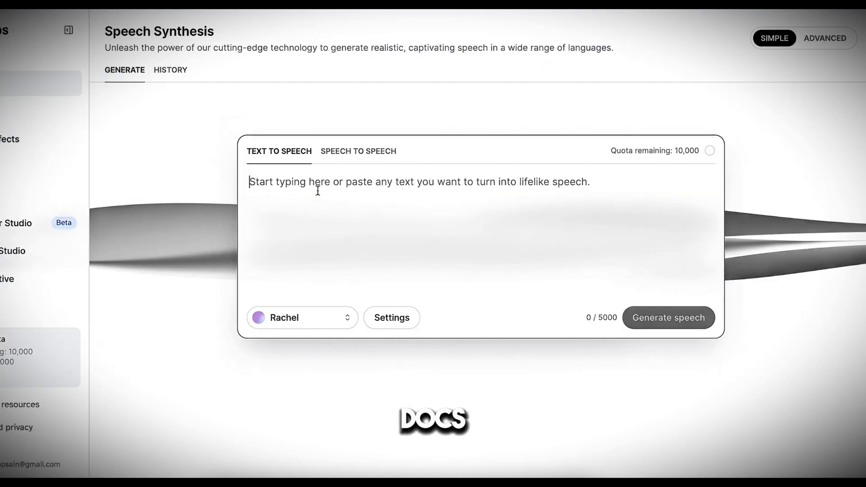
key("ctrl+v")
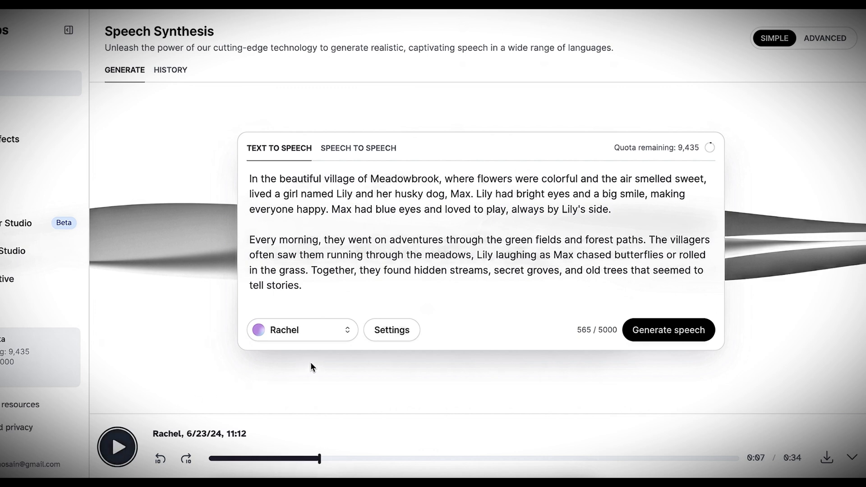
Step: Choose the Alice voice, play the generated narration and download the MP3
left_click(304, 334)
scroll(204, 183, "down", 1)
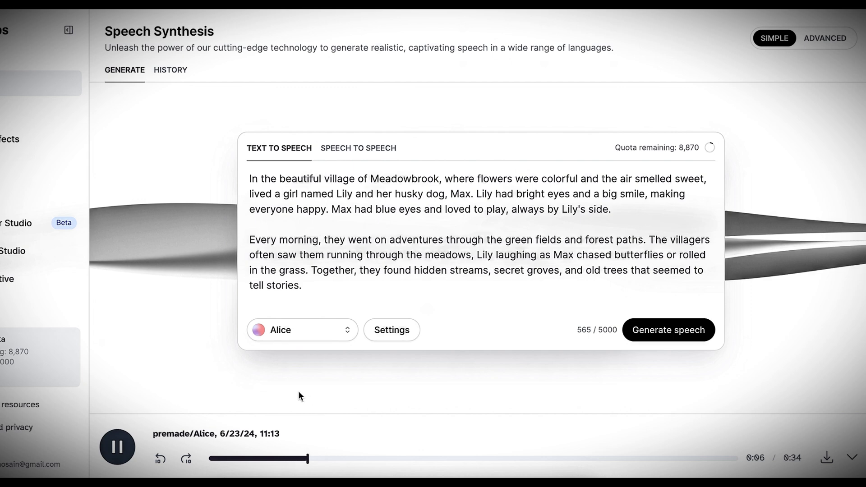
key("space")
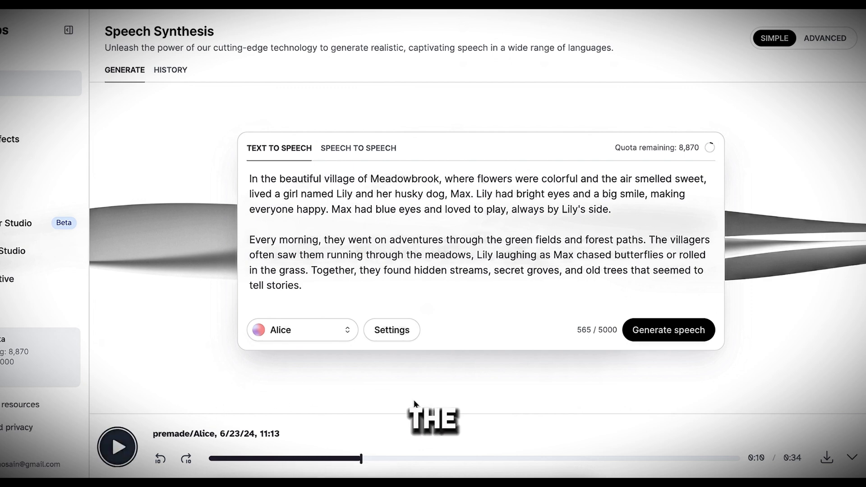
left_click(827, 457)
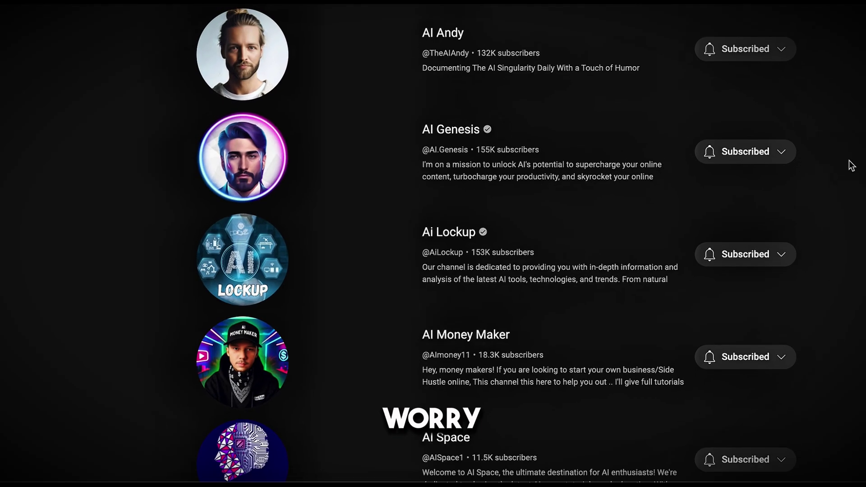
Step: Scroll through the subscribed AI channels, including AI Genesis, AI Space and AIAnimation
scroll(851, 165, "down", 3)
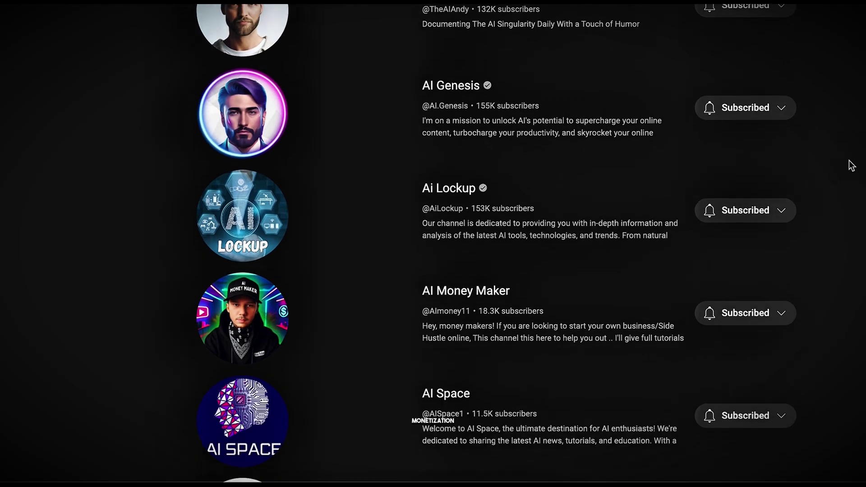
scroll(851, 166, "down", 2)
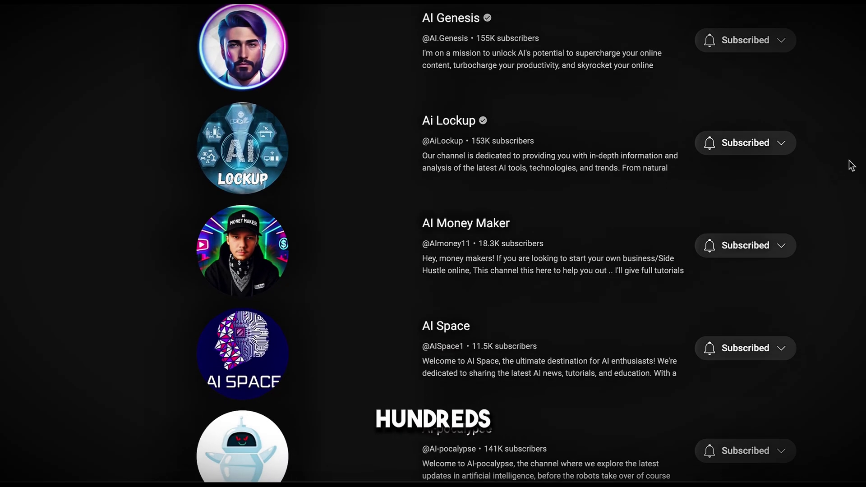
scroll(851, 165, "down", 3)
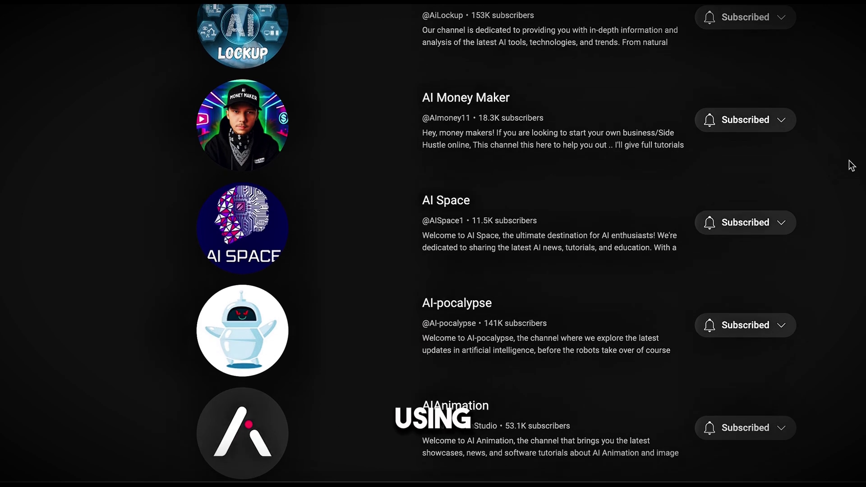
scroll(850, 165, "down", 2)
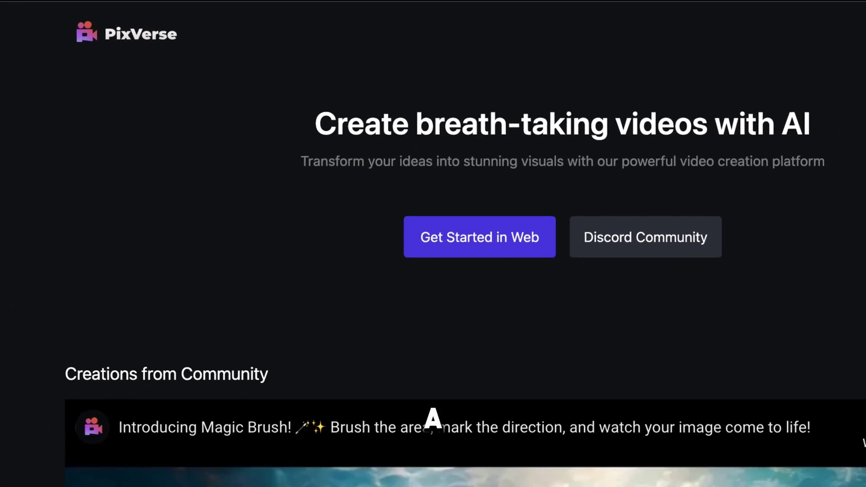
Step: Open Magic Brush on the dog by the blue house and draw a direction arrow at its mouth
scroll(433, 243, "down", 8)
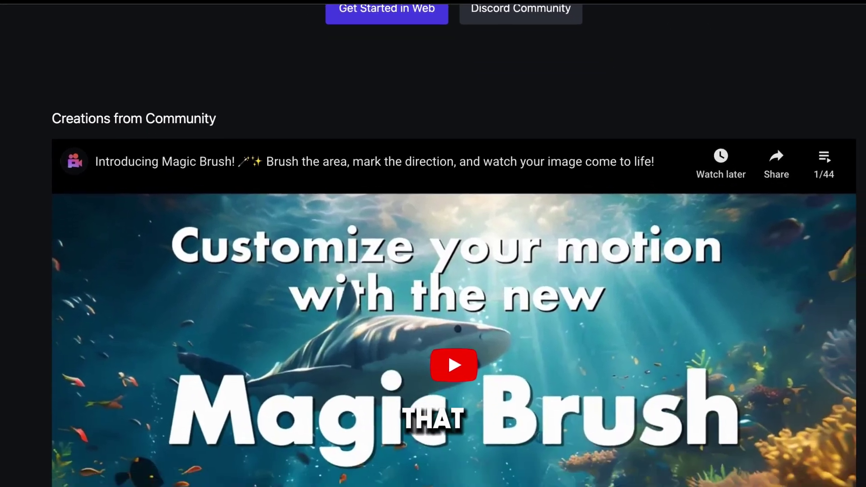
scroll(433, 244, "down", 8)
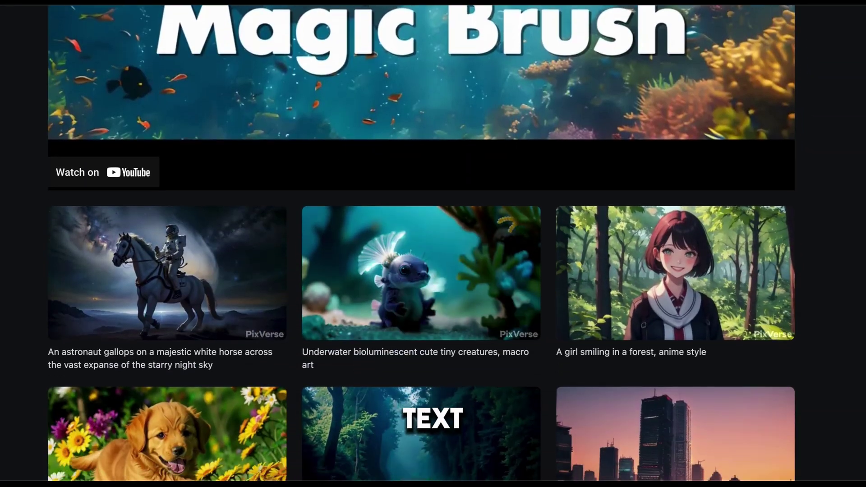
scroll(433, 244, "down", 8)
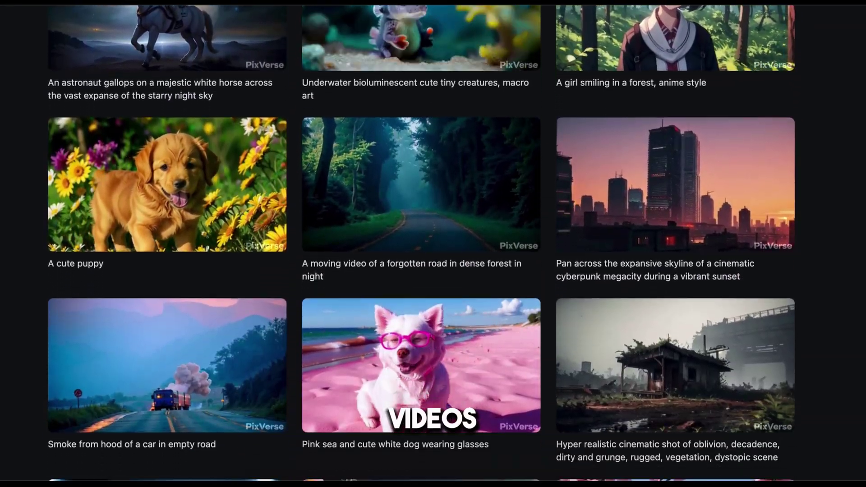
scroll(433, 243, "down", 3)
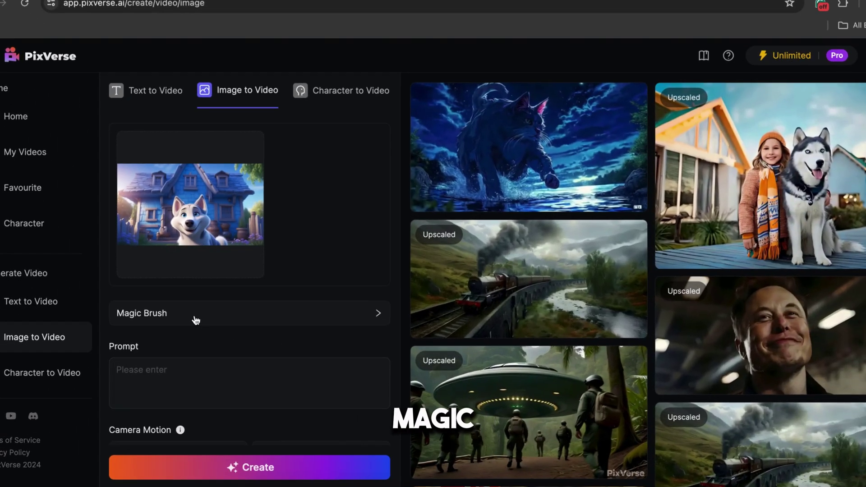
left_click(202, 316)
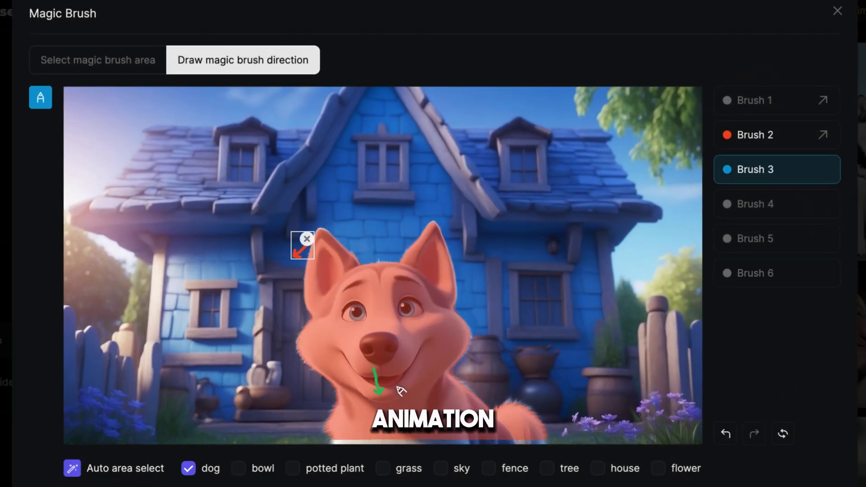
left_click_drag(397, 389, 405, 370)
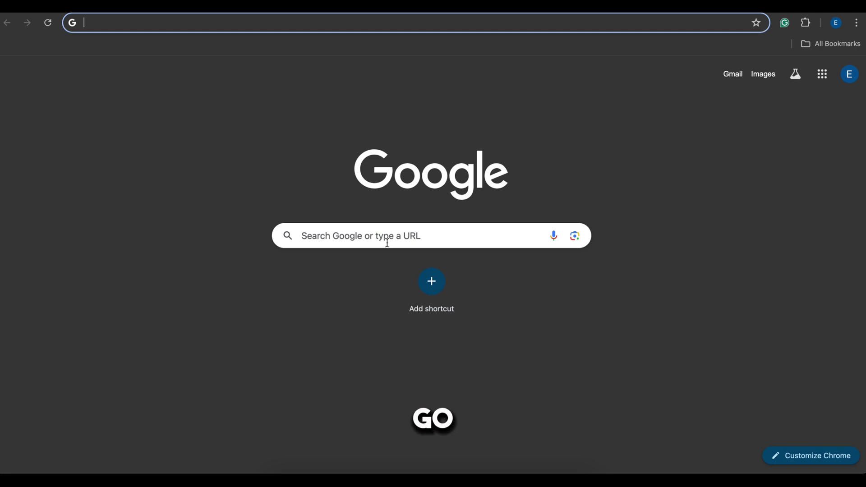
Step: Search Google for 'pixverse' and open the PixVerse website
left_click(387, 240)
type("pi")
left_click(310, 268)
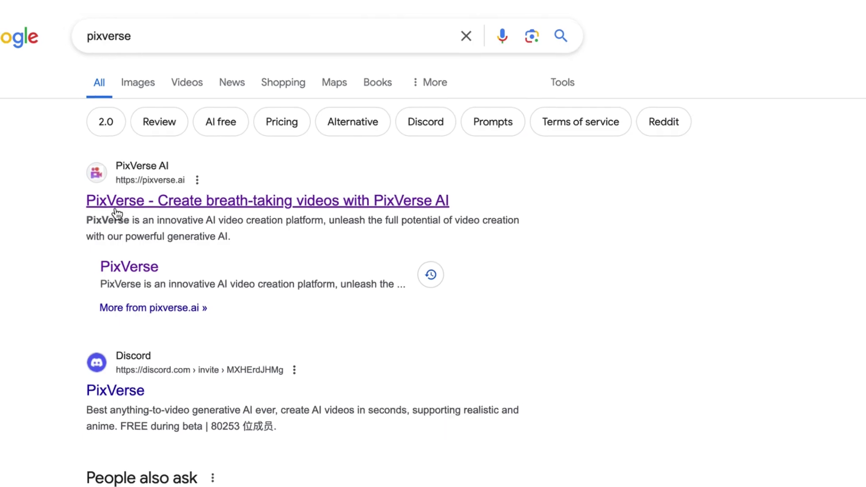
left_click(111, 206)
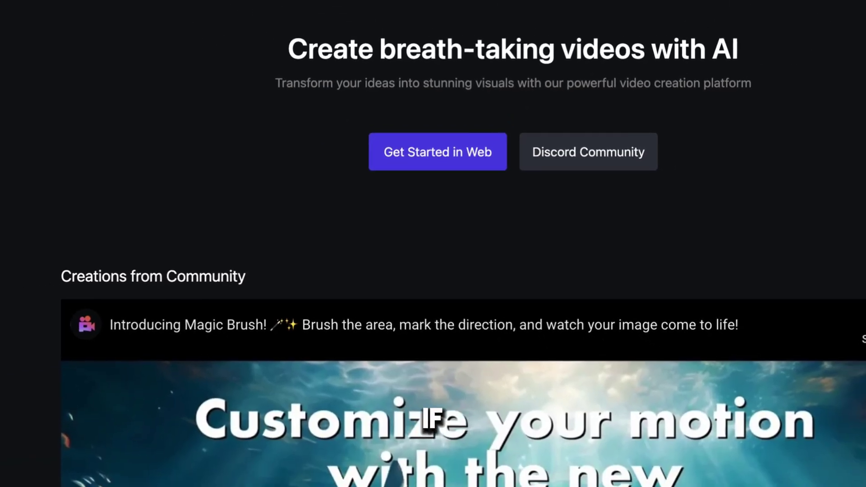
Step: Start the PixVerse web app and log in with a Google account
left_click(594, 156)
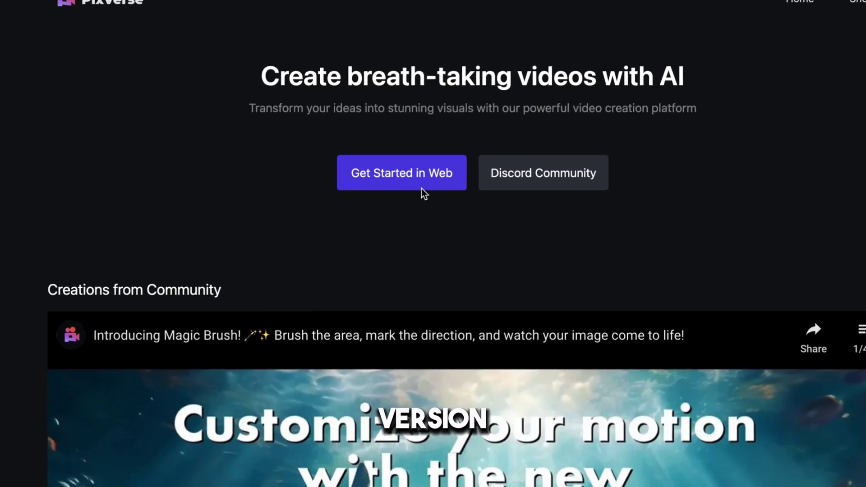
left_click(361, 186)
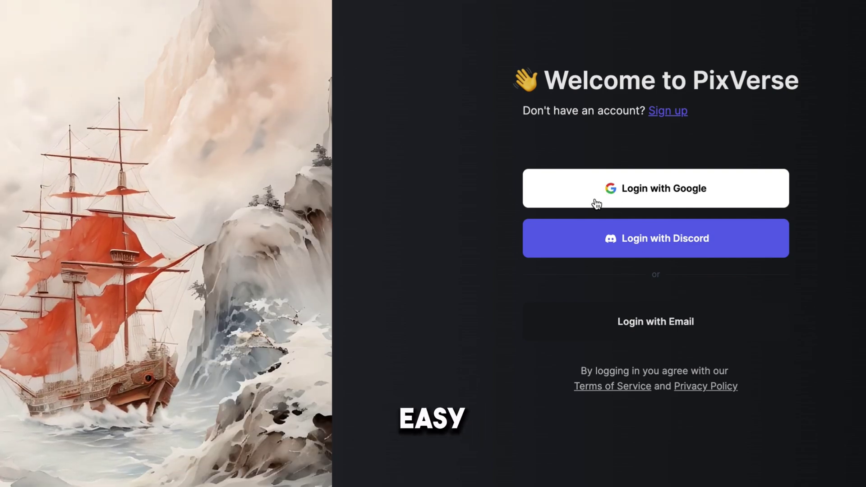
left_click(597, 204)
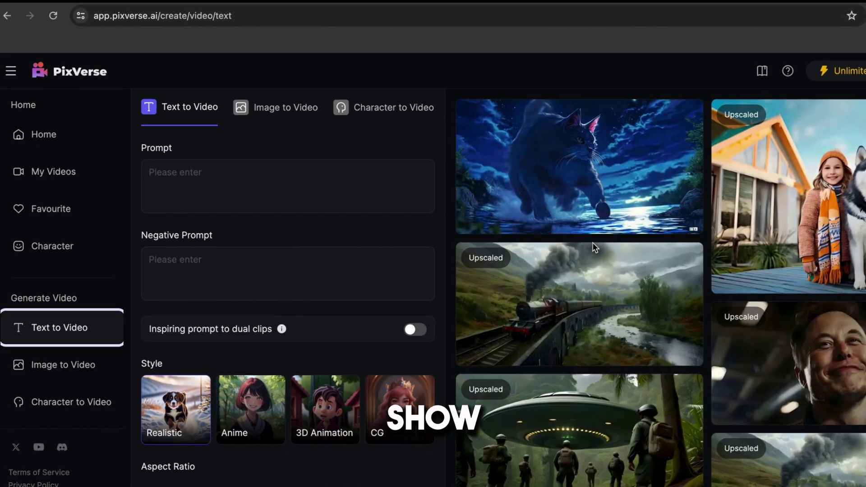
scroll(577, 356, "down", 5)
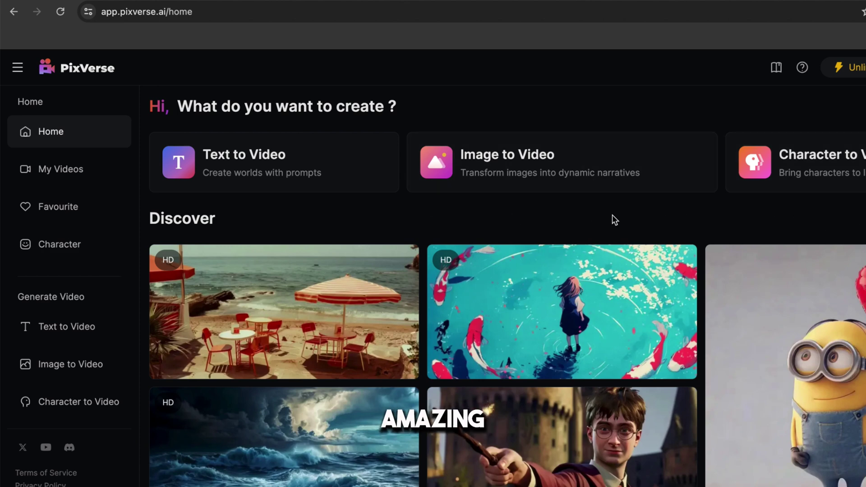
scroll(616, 220, "down", 9)
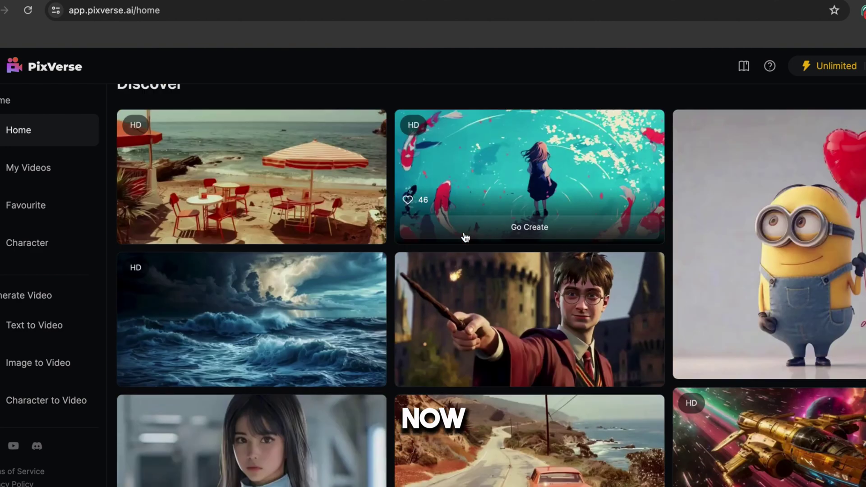
scroll(466, 237, "up", 3)
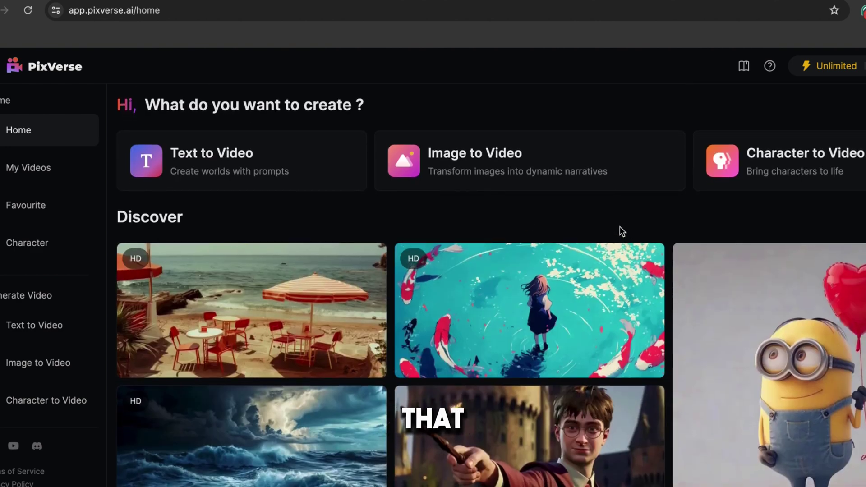
left_click(193, 158)
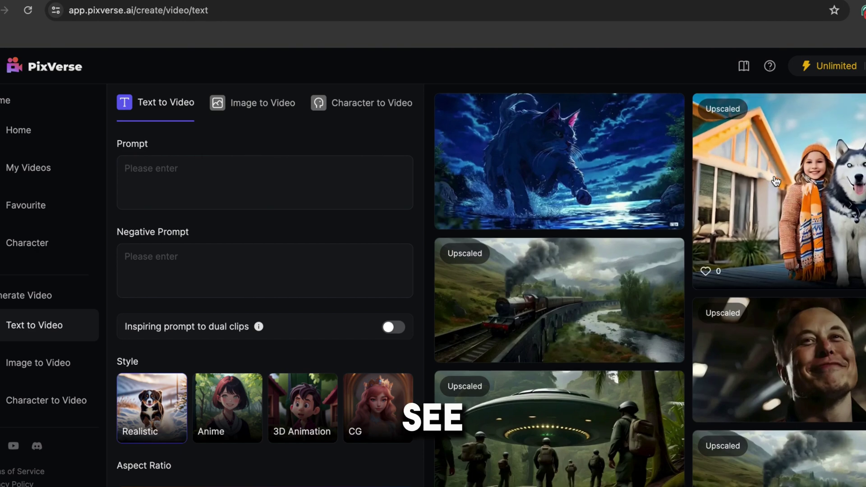
scroll(770, 184, "down", 2)
scroll(754, 179, "down", 6)
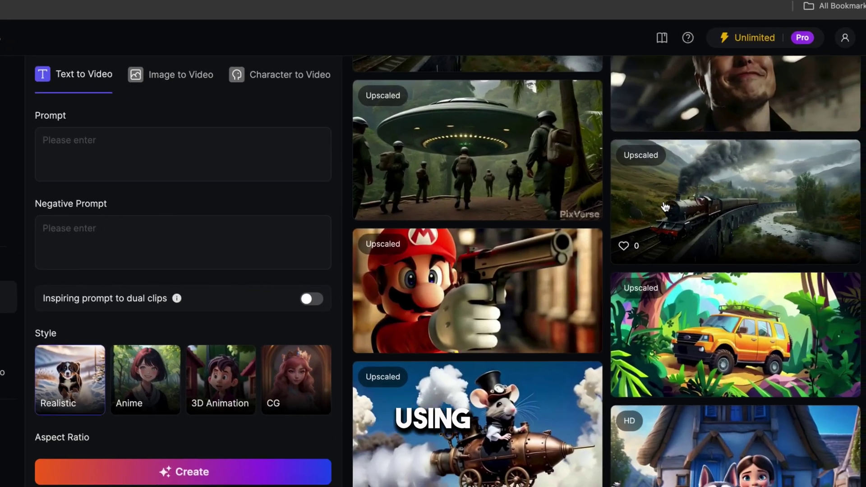
scroll(667, 216, "down", 6)
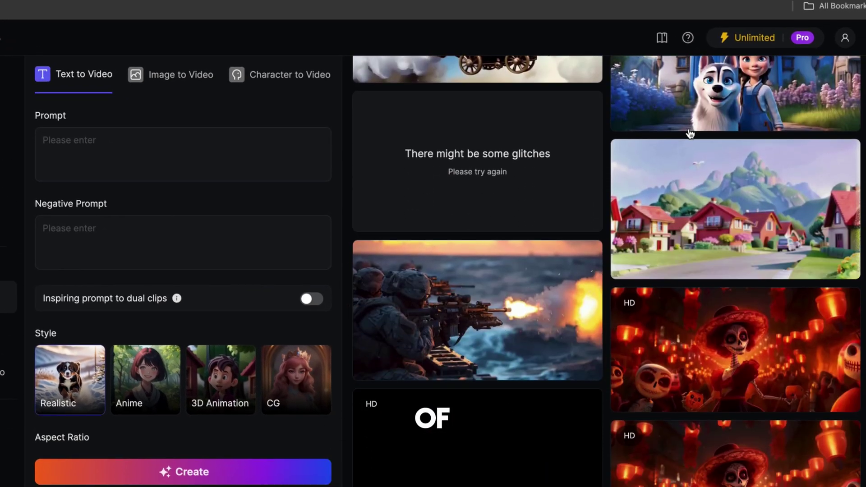
scroll(695, 135, "up", 3)
scroll(668, 253, "down", 6)
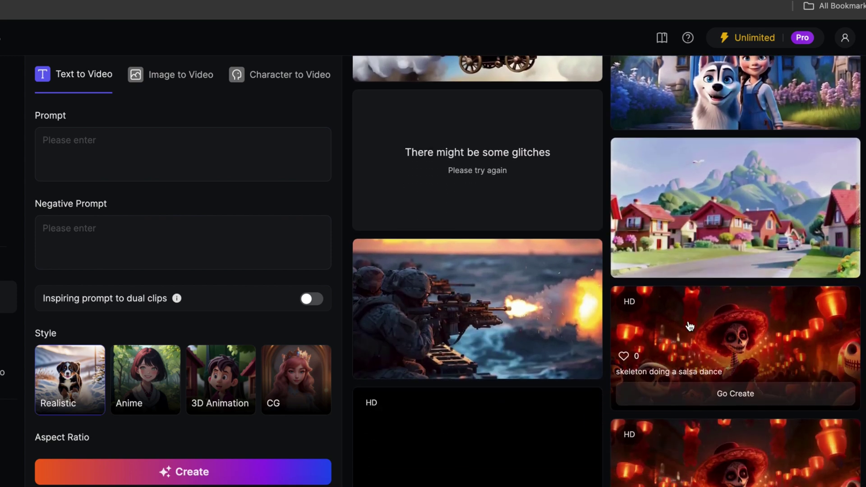
scroll(655, 349, "down", 10)
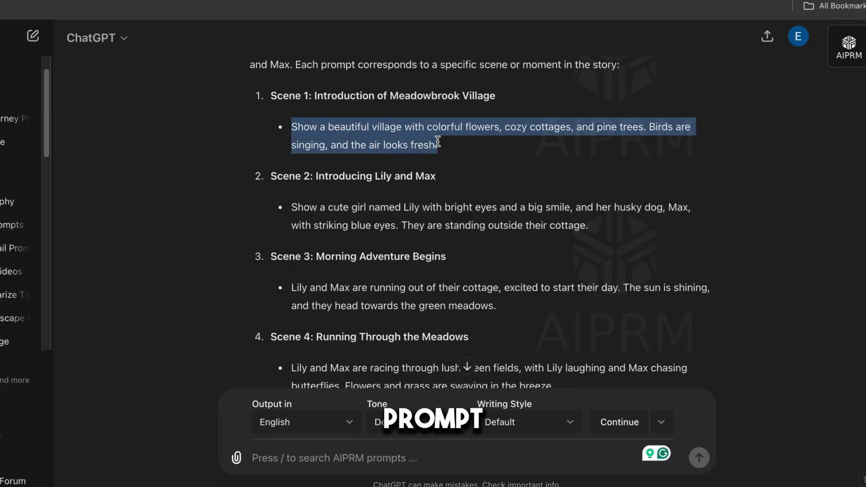
Step: Paste the ChatGPT village scene prompt into Prompt and begin the negative prompt
right_click(553, 138)
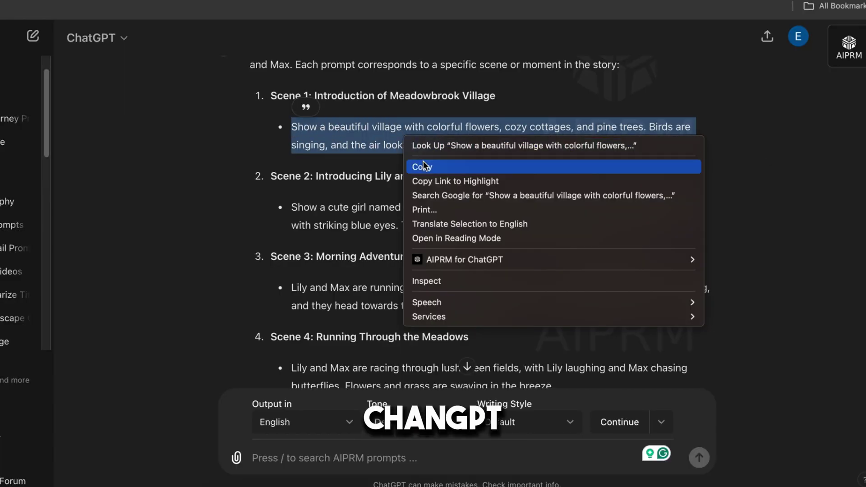
left_click(566, 167)
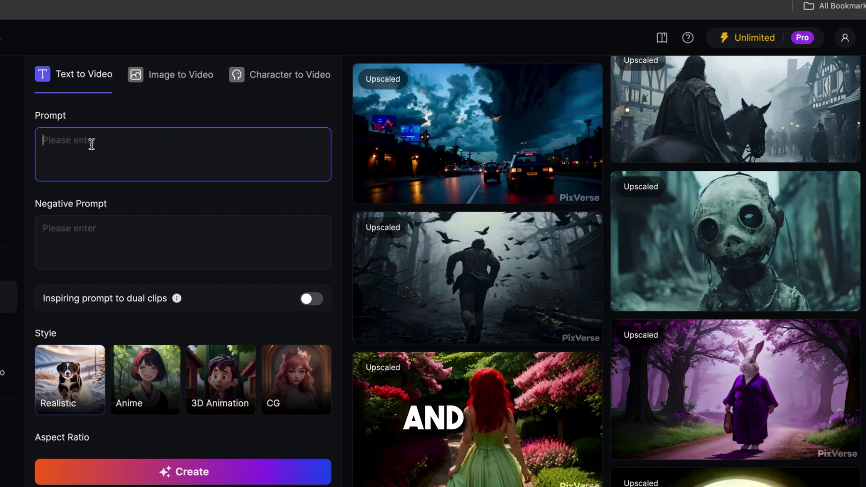
right_click(93, 143)
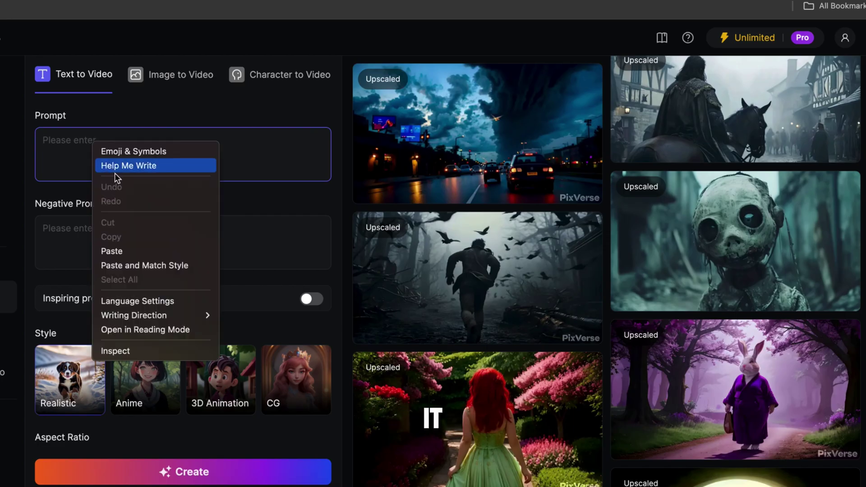
left_click(147, 250)
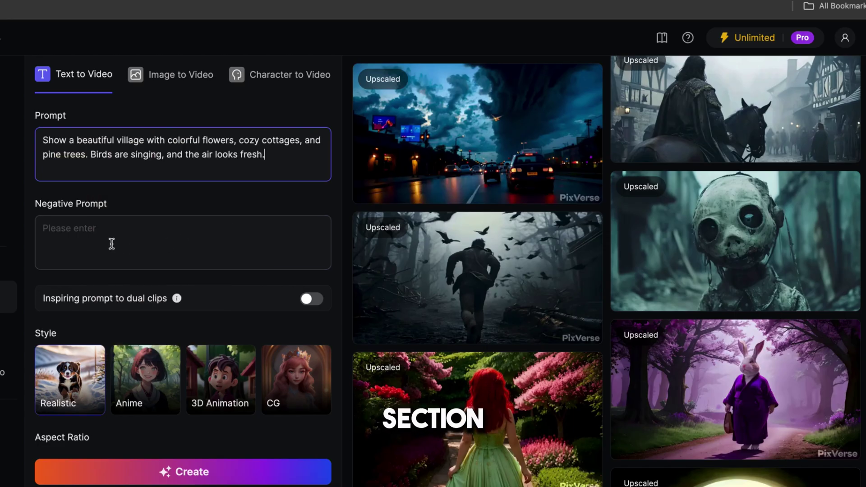
left_click(111, 242)
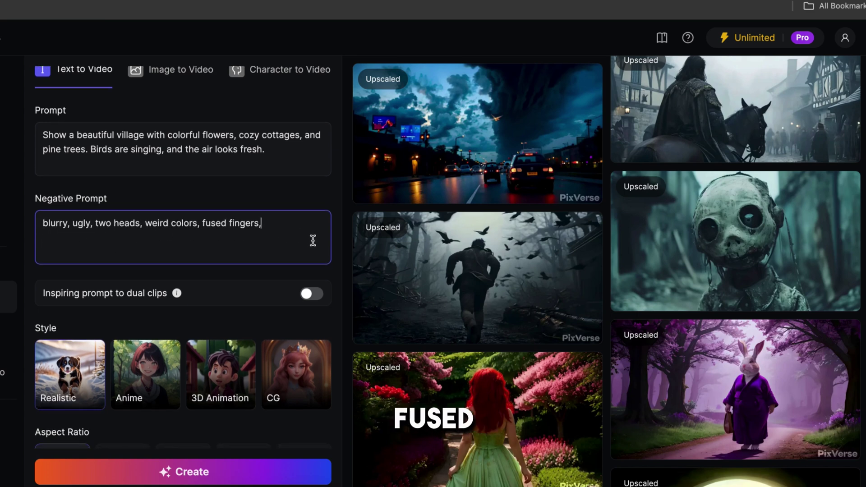
Step: Choose the 3D Animation style, change the seed and generate the village clip
scroll(310, 240, "down", 1)
scroll(282, 242, "down", 3)
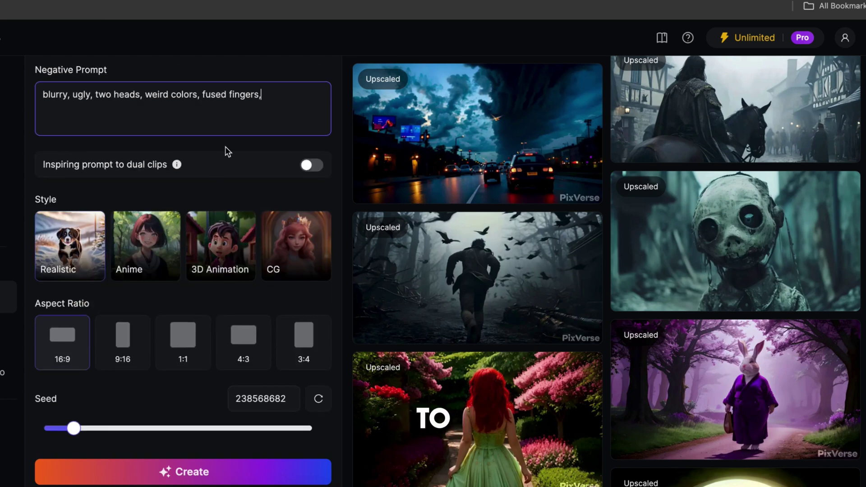
left_click(218, 243)
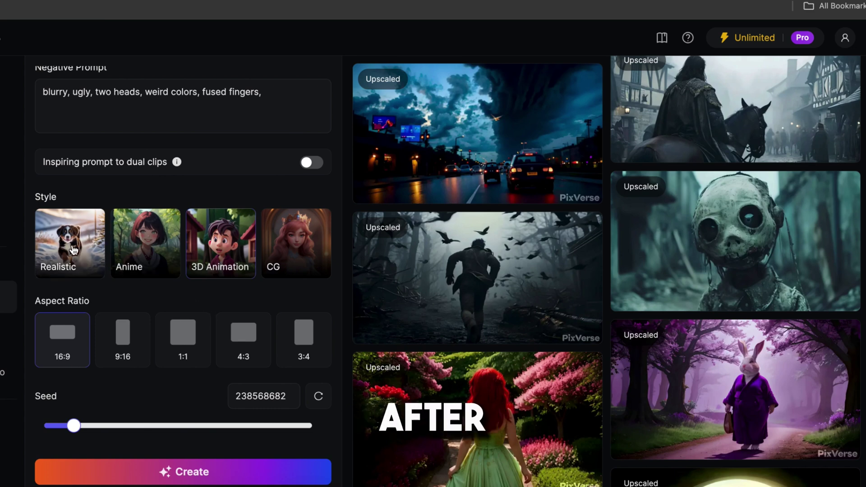
scroll(207, 298, "down", 1)
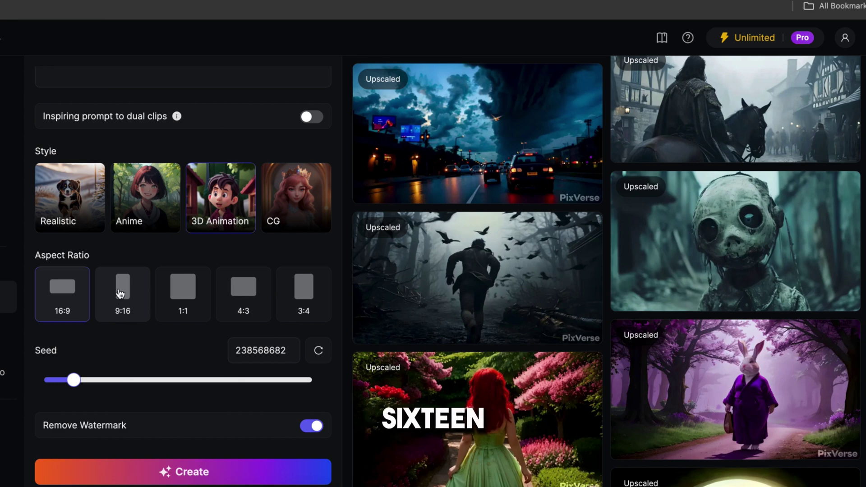
left_click_drag(76, 383, 154, 382)
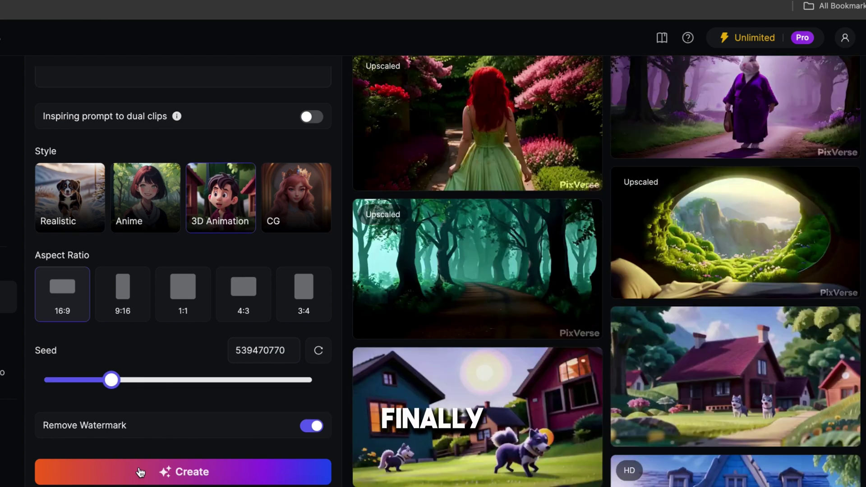
left_click(146, 475)
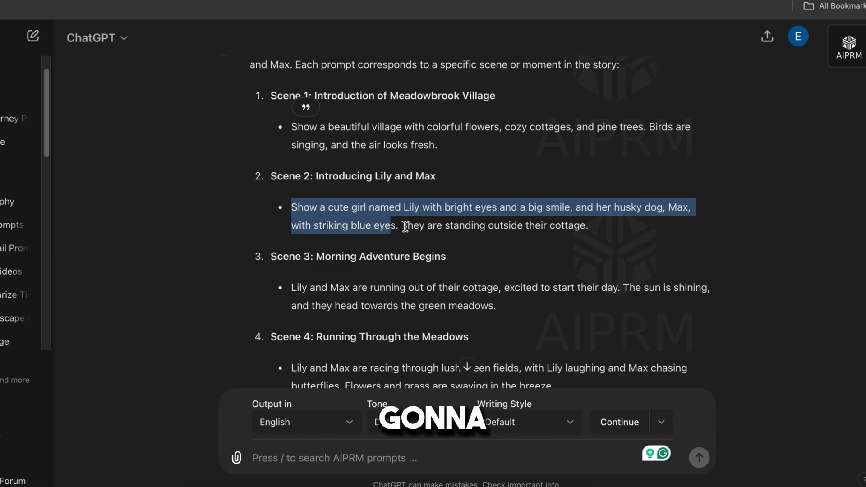
Step: Replace the prompt with the next scene's cottage prompt text
left_click_drag(401, 225, 577, 231)
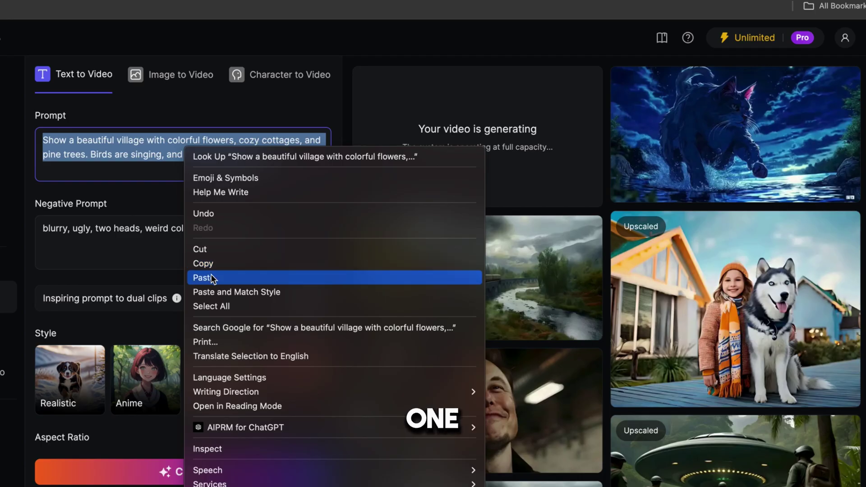
key("Escape")
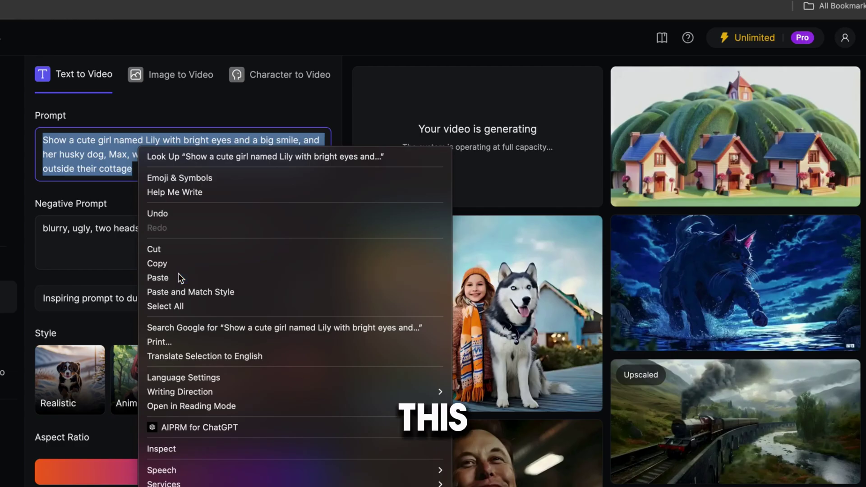
left_click(178, 277)
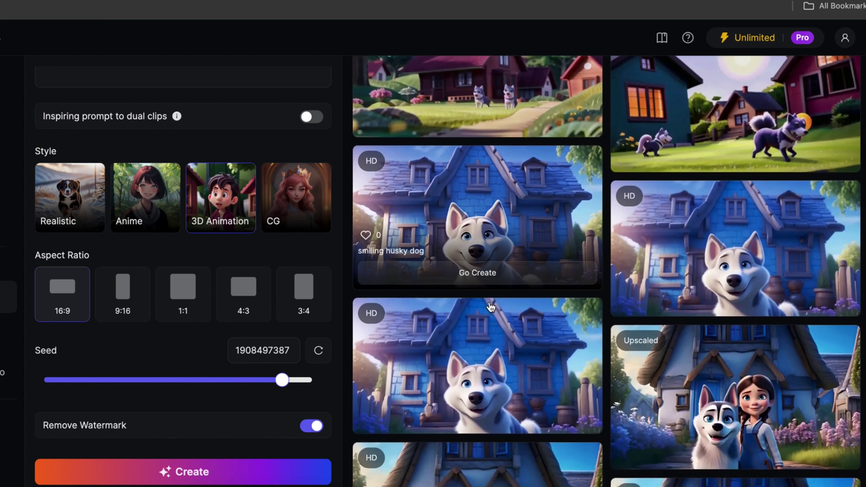
Step: Enable Remove Watermark for the cottage scene clip
scroll(491, 307, "down", 15)
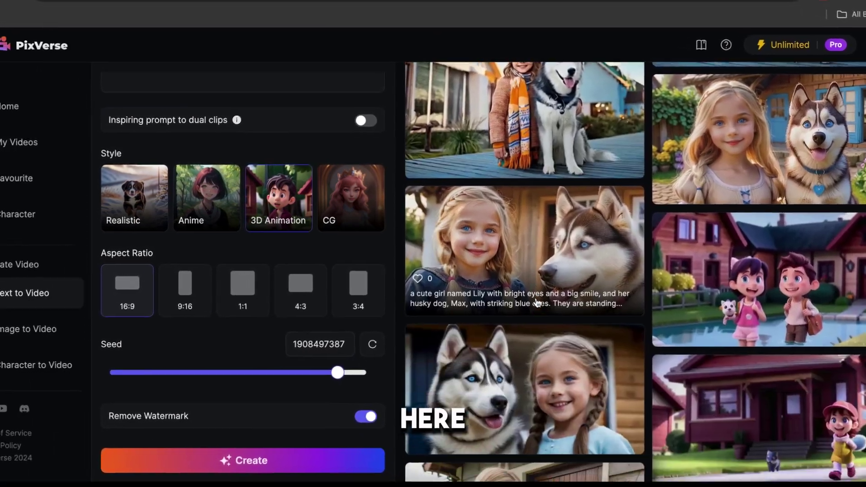
scroll(537, 302, "down", 10)
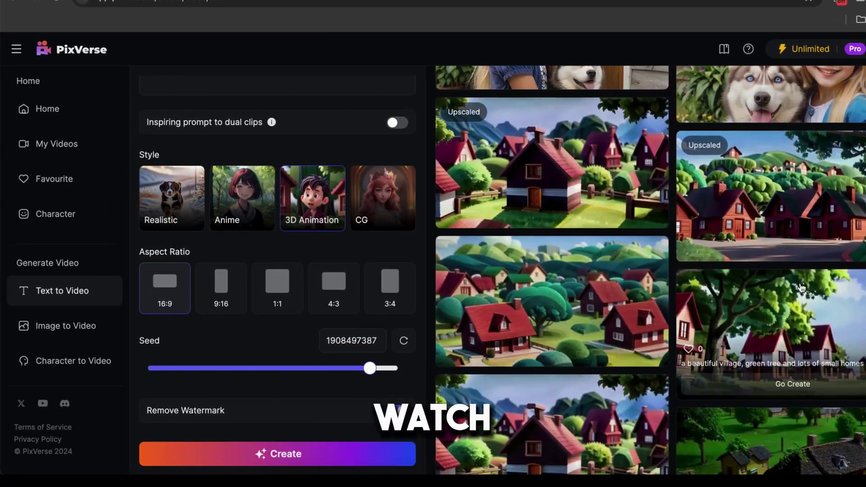
left_click(397, 411)
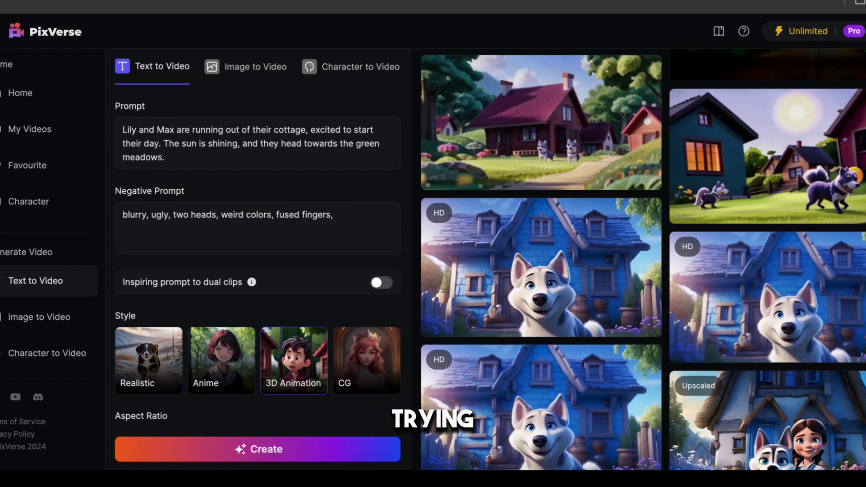
scroll(644, 259, "down", 2)
scroll(644, 259, "down", 3)
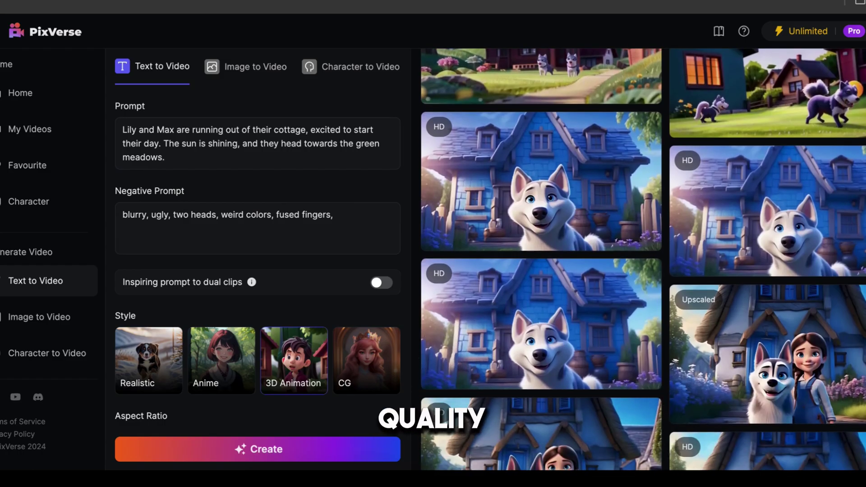
scroll(644, 259, "down", 3)
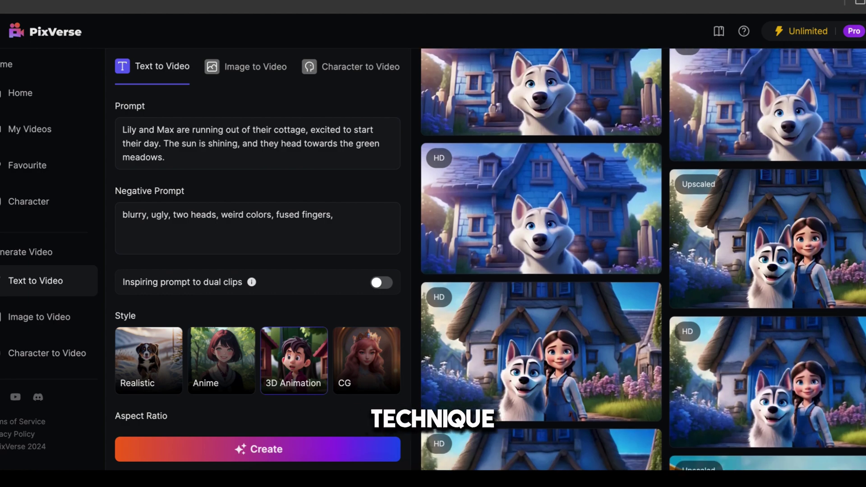
scroll(643, 259, "down", 1)
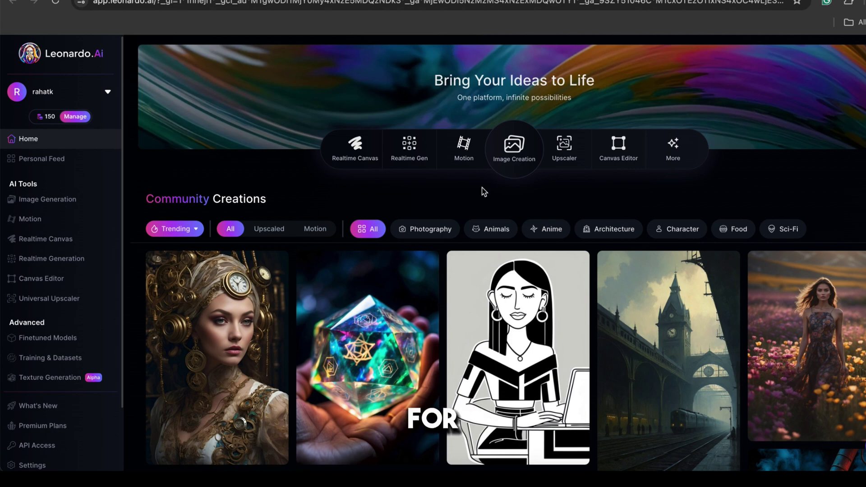
Step: Paste the girl-and-husky description as the image prompt and select the SDXL 0.9 model
left_click(96, 200)
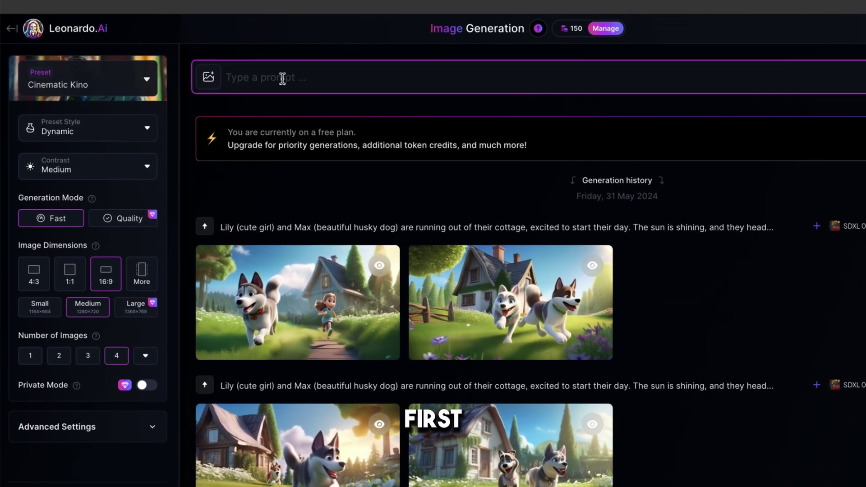
key("ctrl+v")
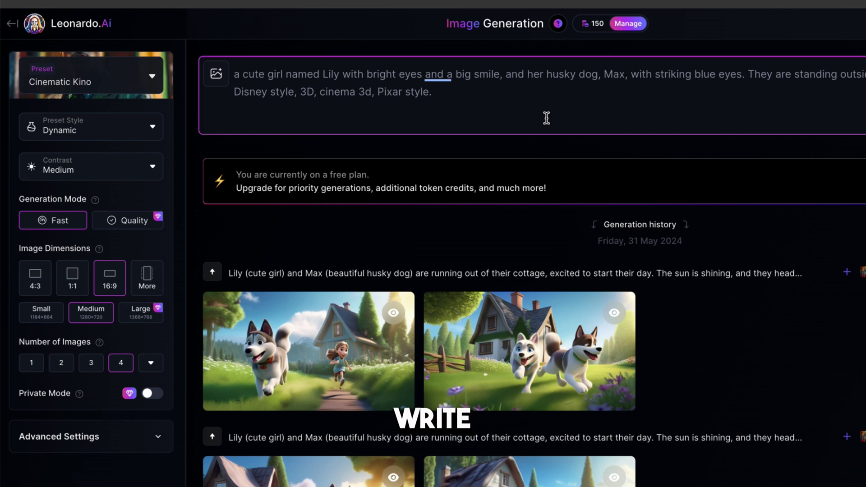
left_click(310, 233)
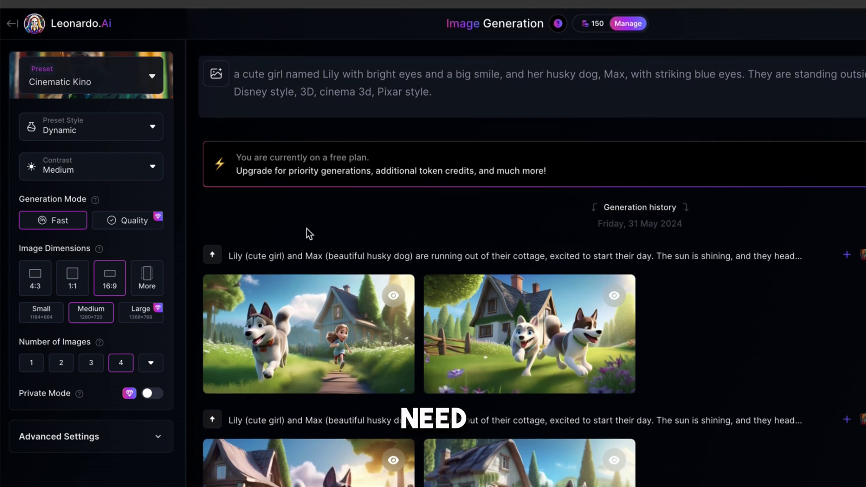
left_click(161, 436)
scroll(164, 439, "down", 4)
left_click(144, 302)
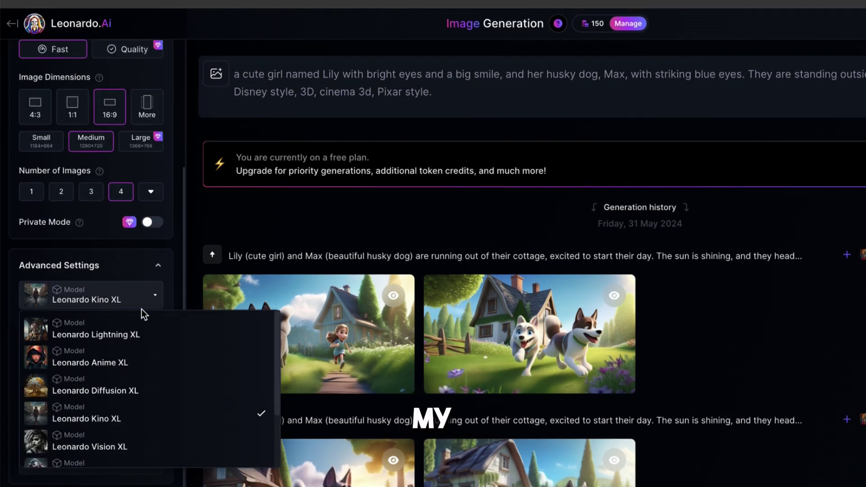
scroll(101, 406, "down", 2)
left_click(83, 423)
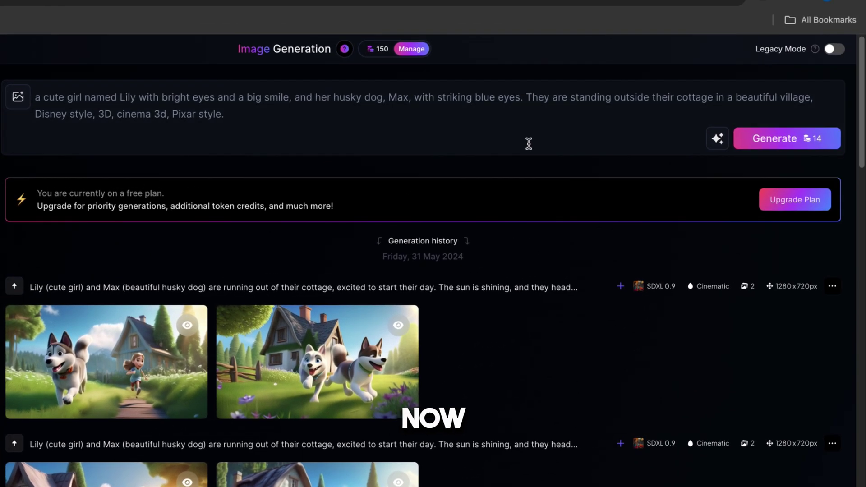
Step: Generate the Pixar-style cottage images, compare them full size, and download the preferred one
left_click(760, 143)
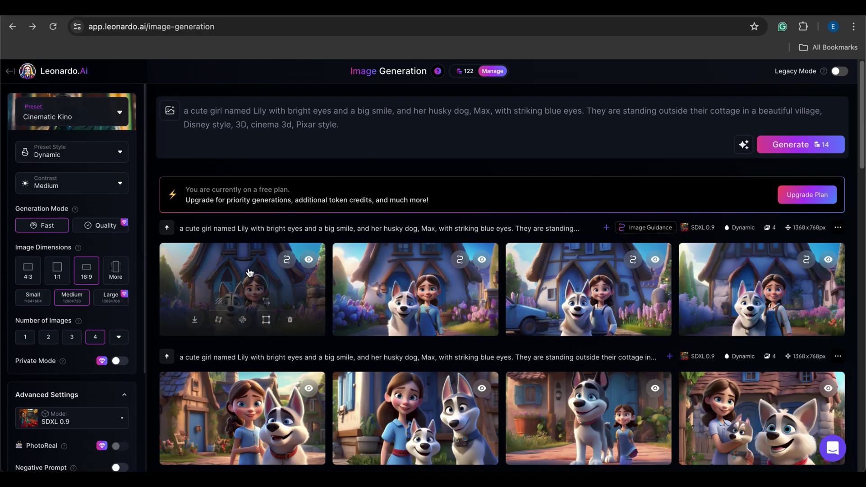
left_click(249, 271)
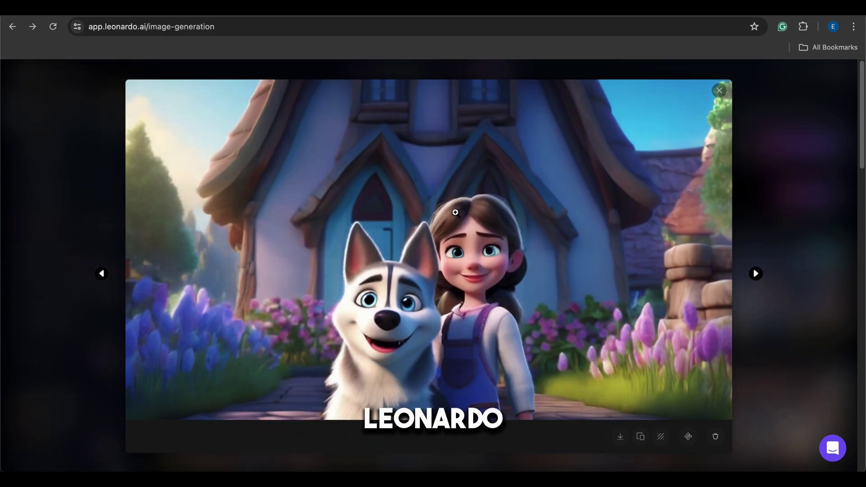
left_click(754, 274)
left_click(755, 273)
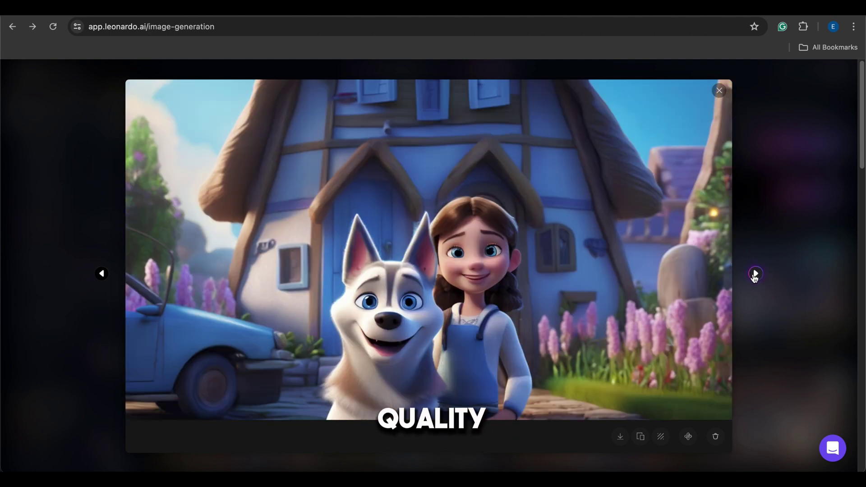
left_click(754, 276)
left_click(754, 274)
left_click(754, 273)
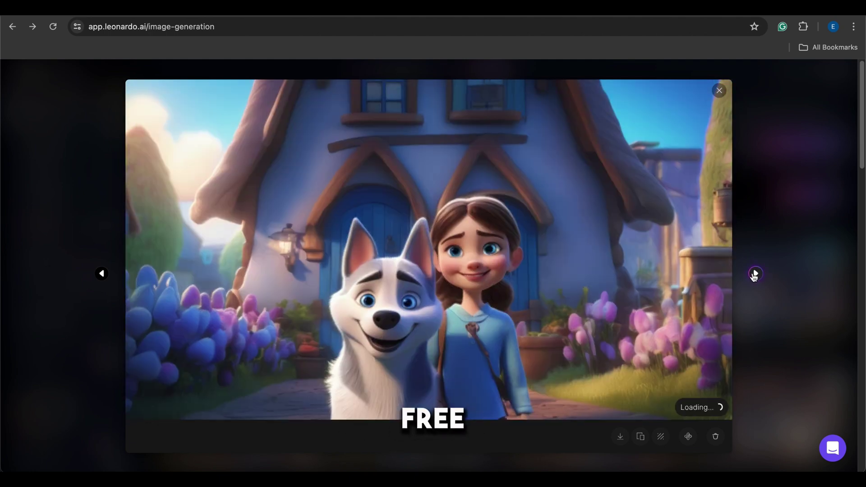
left_click(102, 274)
left_click(102, 275)
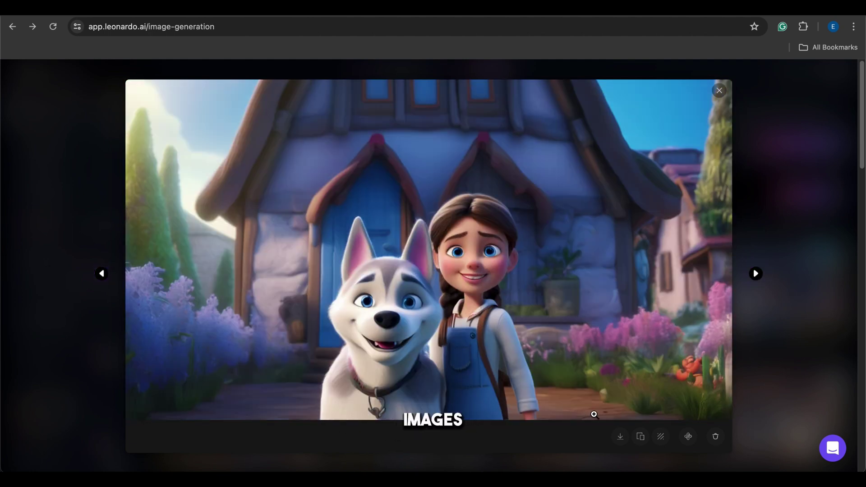
left_click(620, 437)
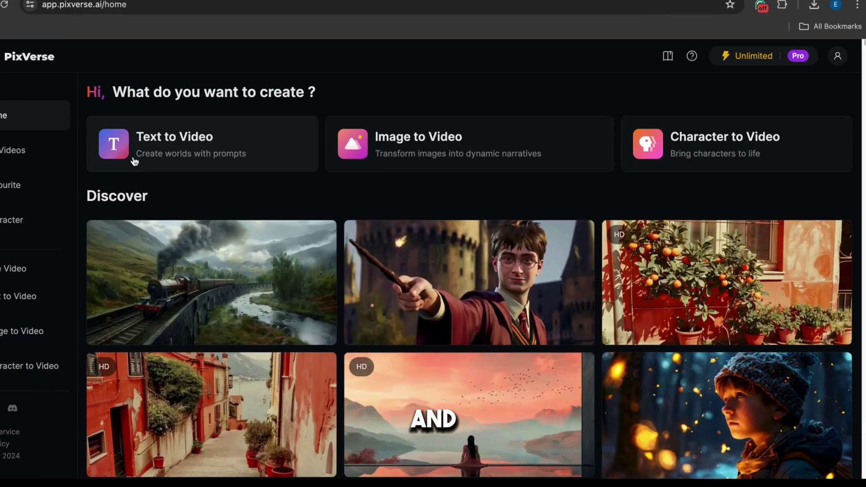
Step: Upload the cottage image to Image to Video and create HD clips with zoom 1.5 and motion strength 1.00
left_click(171, 174)
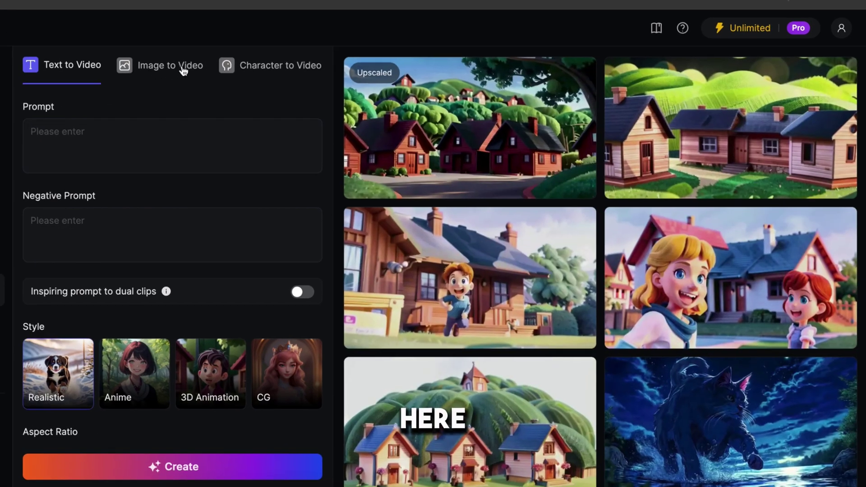
left_click(183, 71)
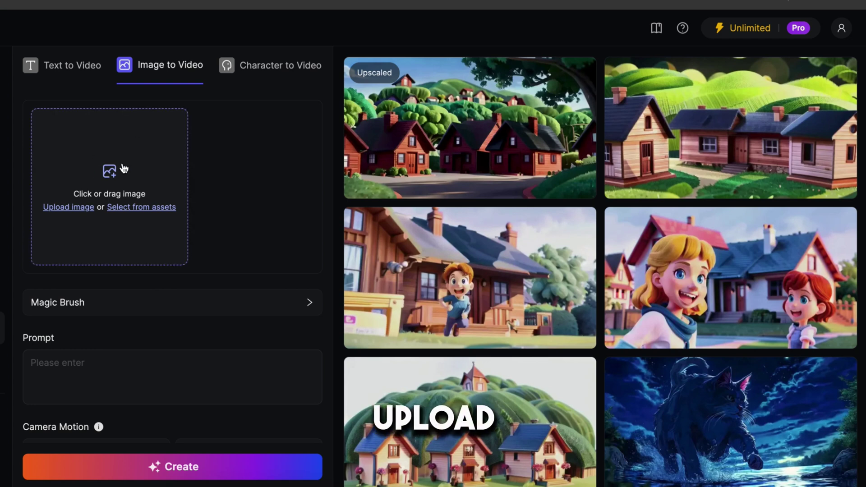
left_click(123, 168)
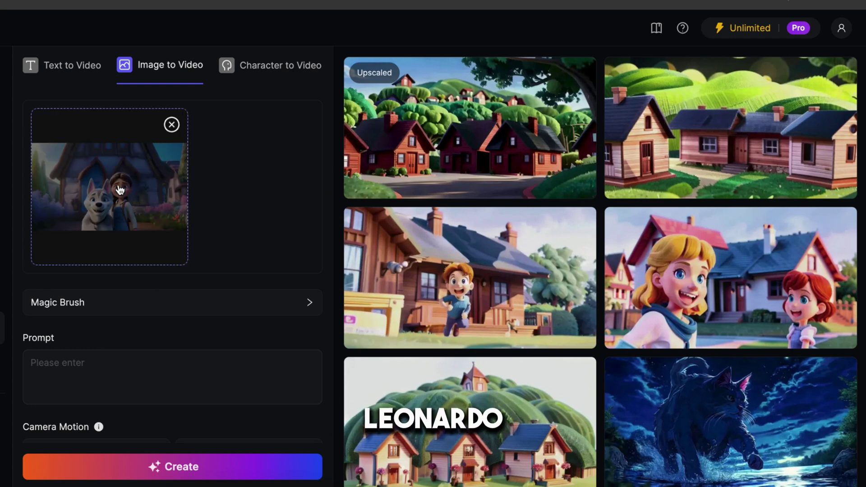
scroll(184, 331, "down", 7)
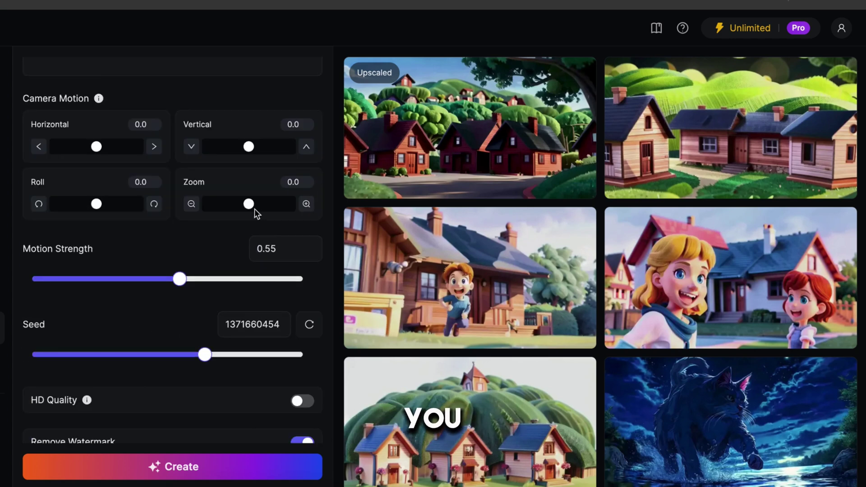
scroll(234, 244, "down", 1)
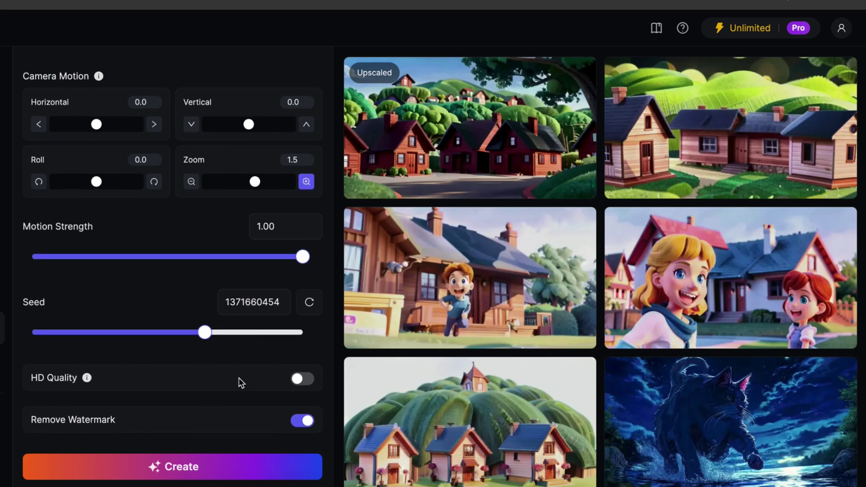
left_click(303, 379)
left_click(240, 471)
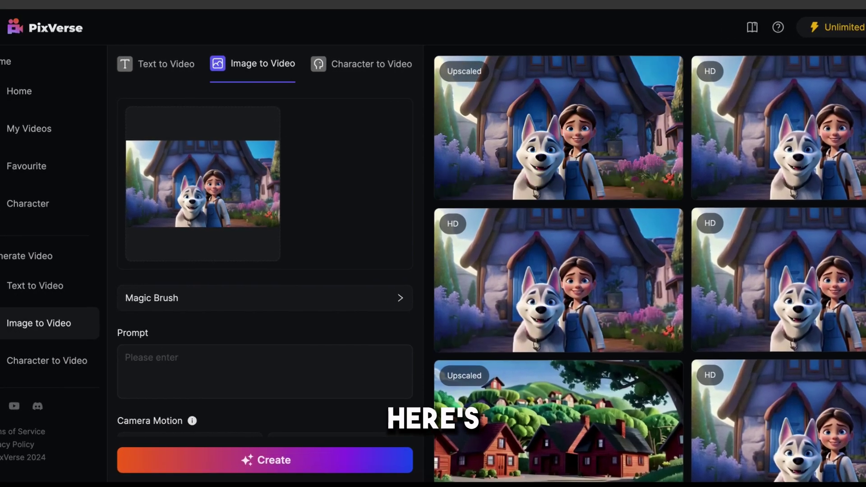
left_click(512, 230)
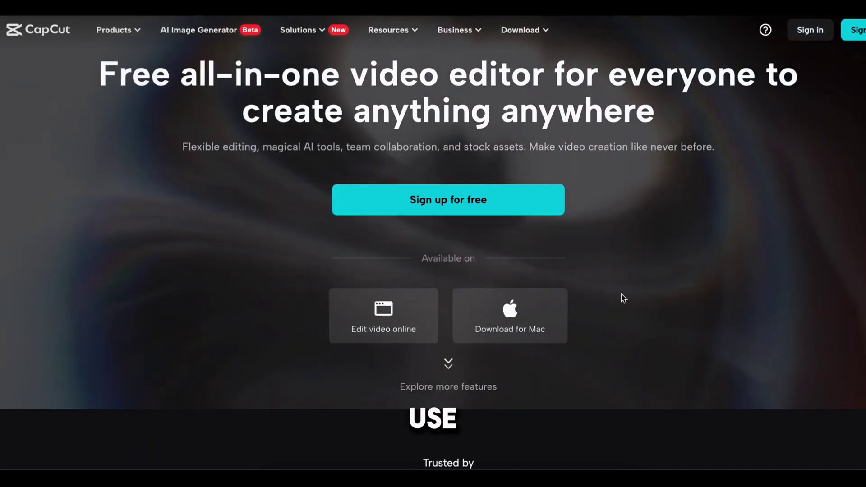
Step: Browse the CapCut website down and back up to its Download menu
scroll(623, 298, "down", 2)
scroll(623, 291, "down", 1)
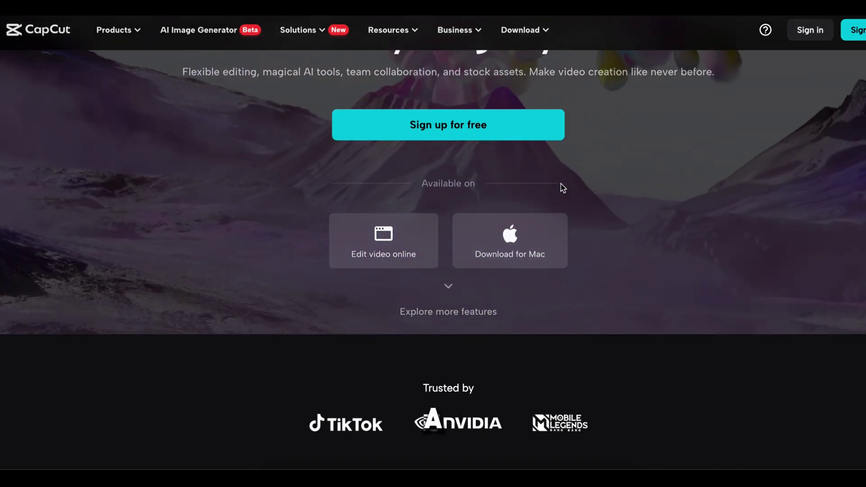
scroll(560, 188, "up", 4)
mouse_move(530, 30)
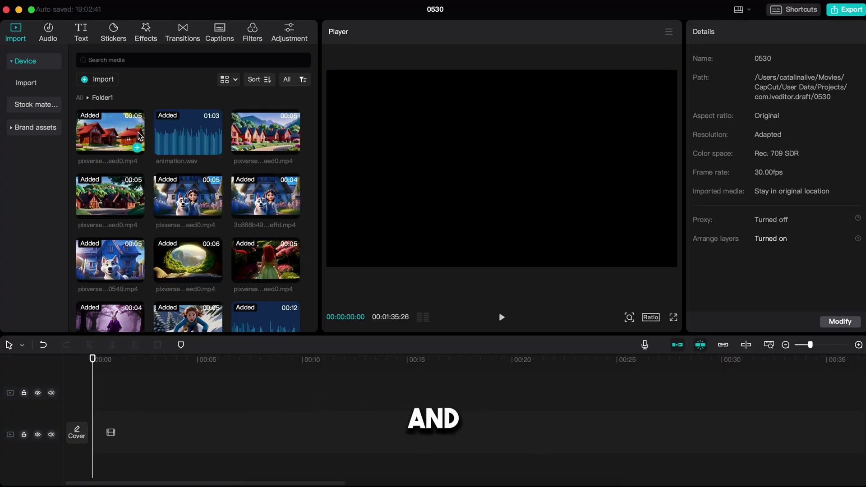
Step: Place the Merry-Go-Round music at 00:00, lower its volume, and add the animation.wav narration track
scroll(139, 135, "down", 3)
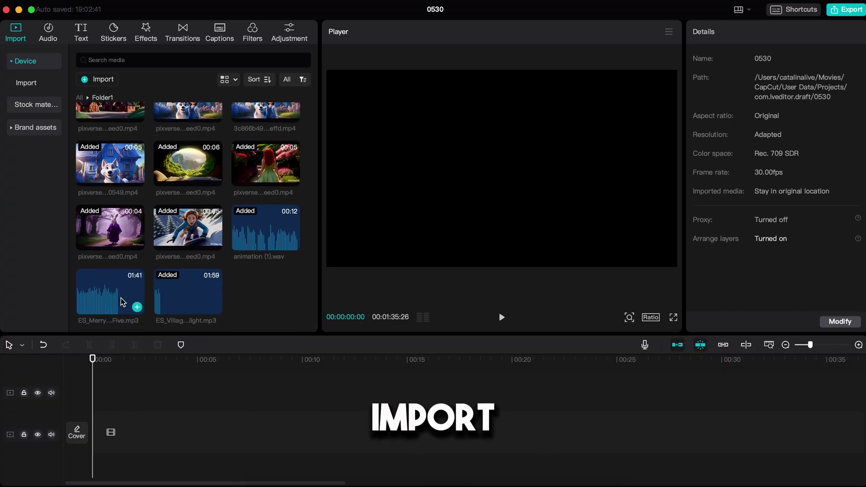
left_click_drag(127, 332, 149, 467)
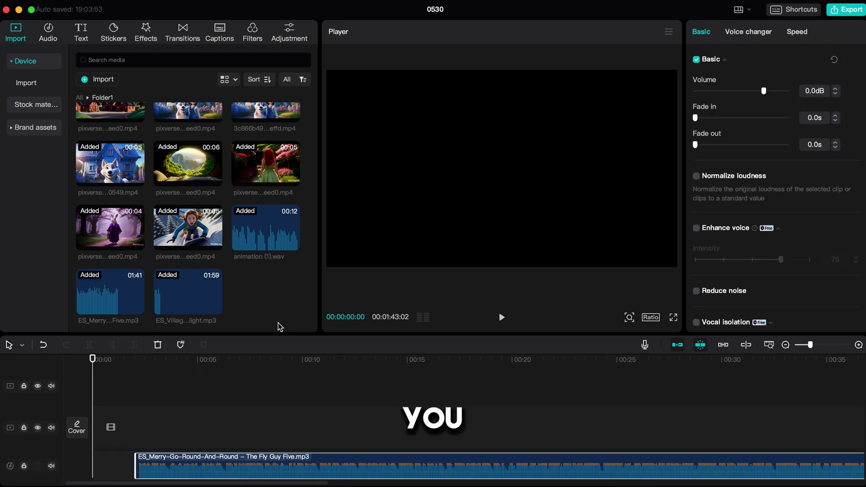
left_click_drag(205, 472, 173, 463)
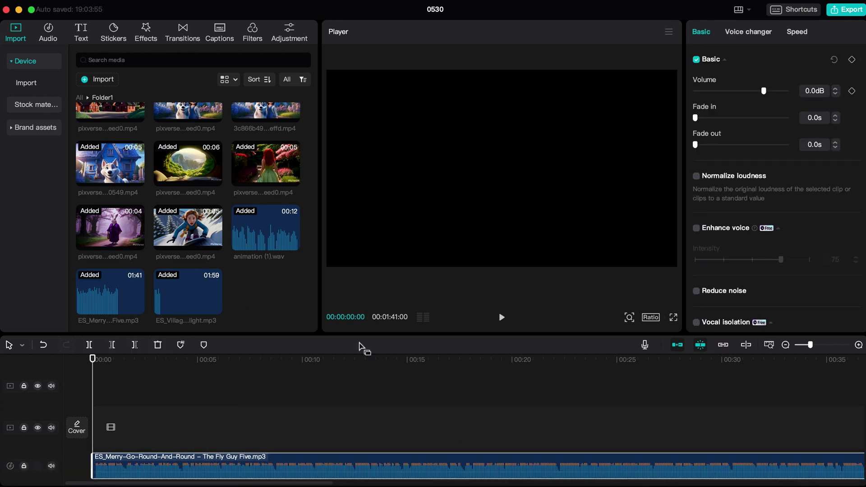
left_click_drag(761, 92, 744, 95)
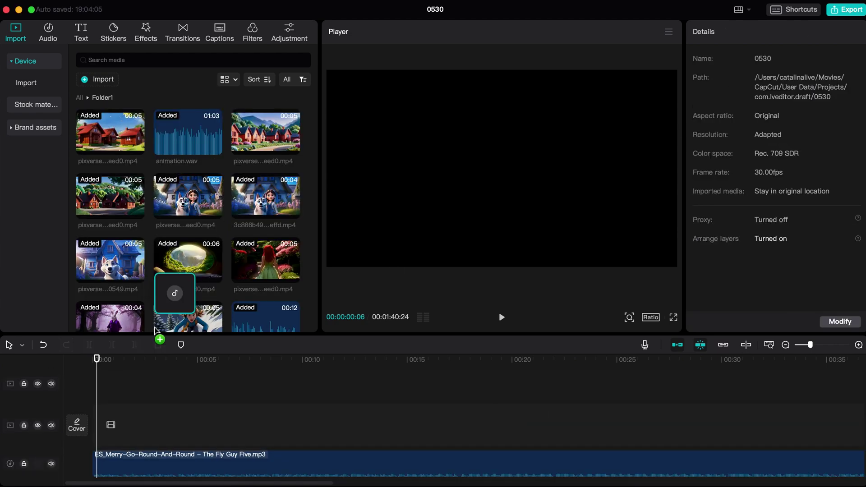
left_click_drag(175, 295, 192, 392)
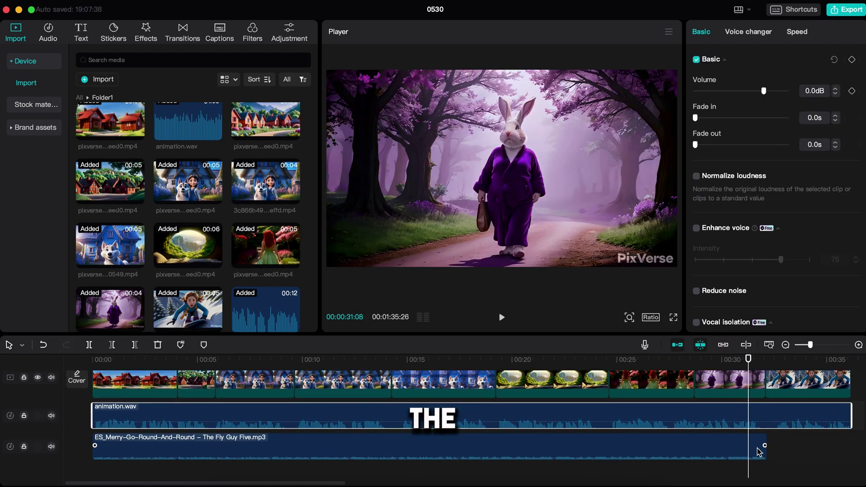
Step: Add the Mini stars II effect and stretch it to the end of the timeline
left_click(603, 451)
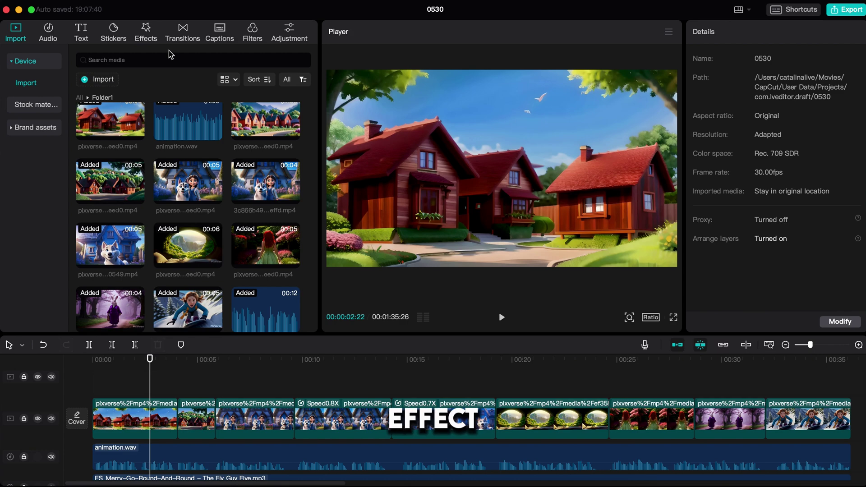
left_click(146, 34)
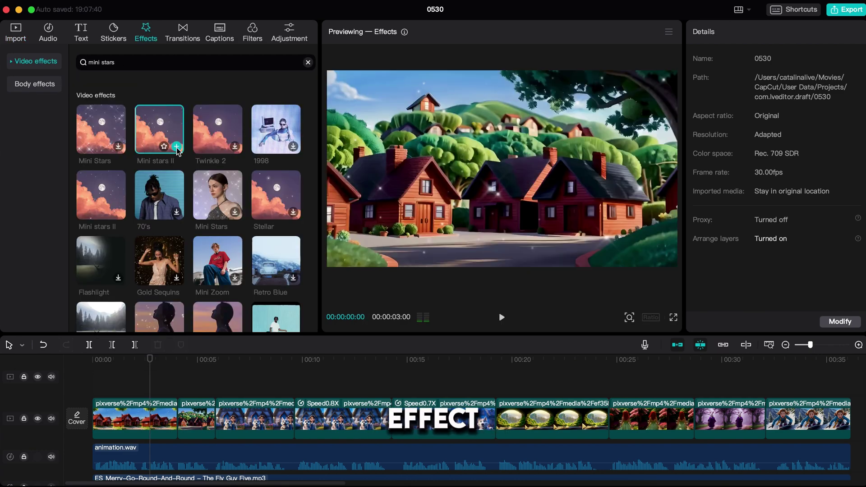
left_click(177, 146)
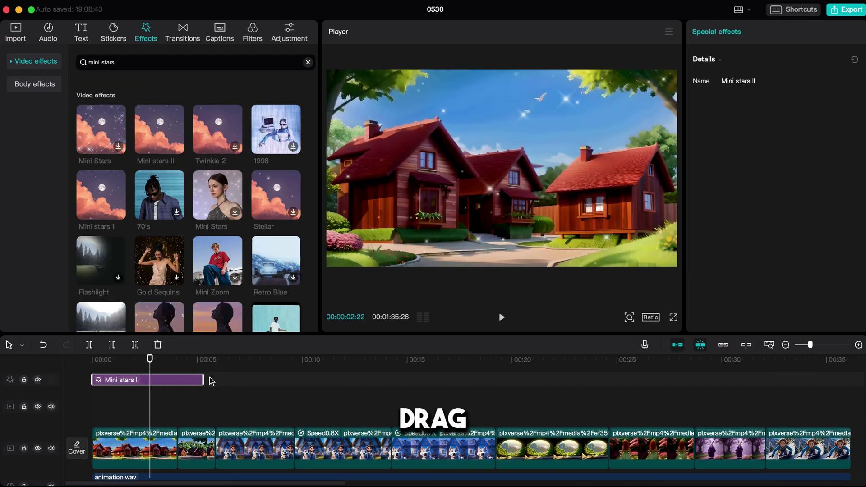
left_click_drag(202, 380, 851, 379)
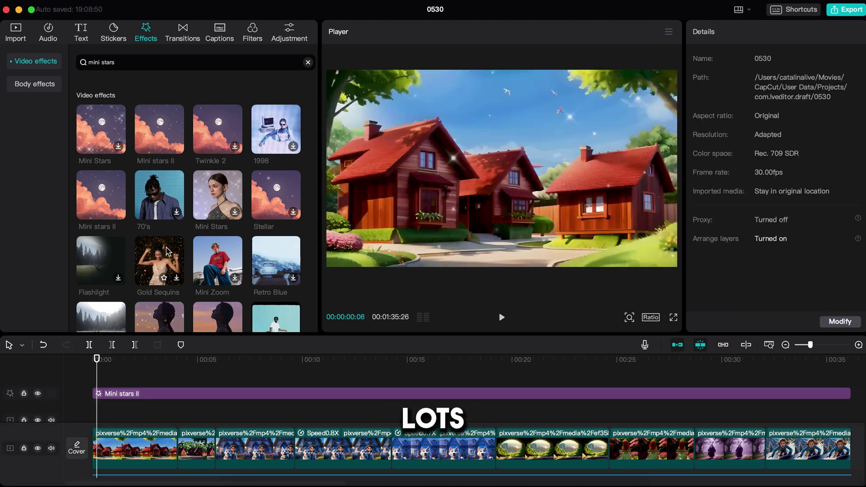
Step: Play the edited story in the full-screen Player preview
scroll(166, 251, "down", 2)
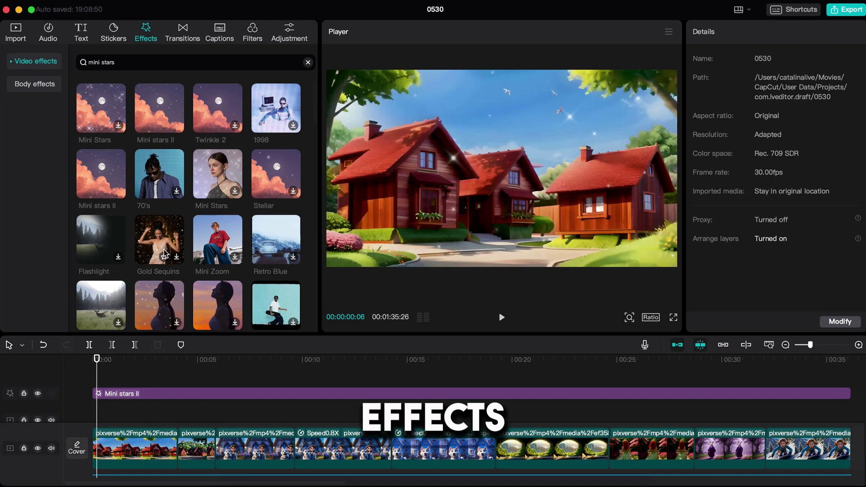
scroll(287, 231, "down", 2)
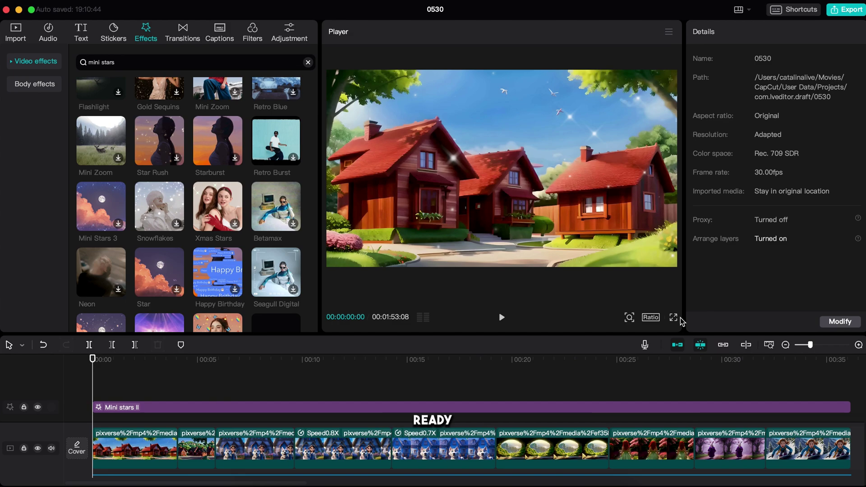
left_click(673, 318)
key("space")
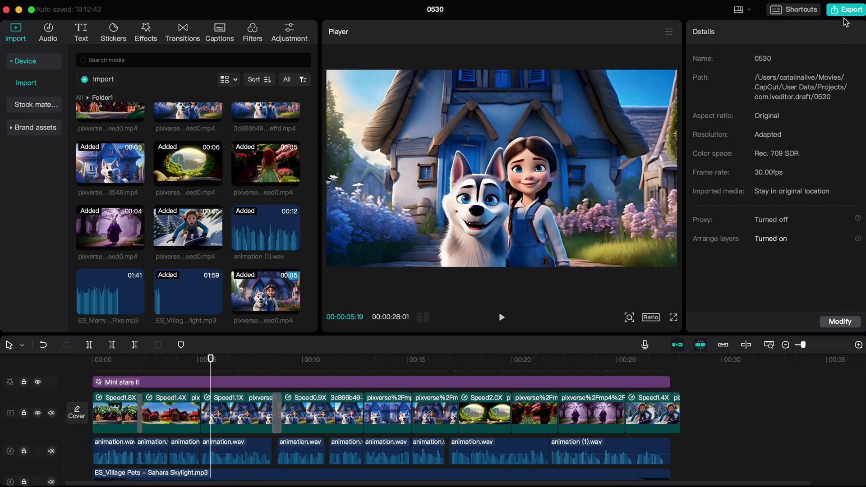
Step: Export the story as 'animation' mp4 at 720P, H.264, 30fps, then dismiss the share screen
left_click(846, 14)
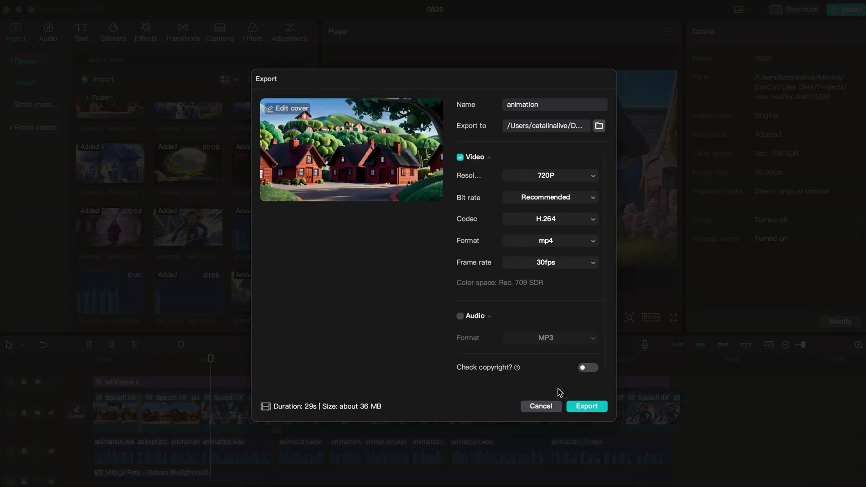
left_click(587, 407)
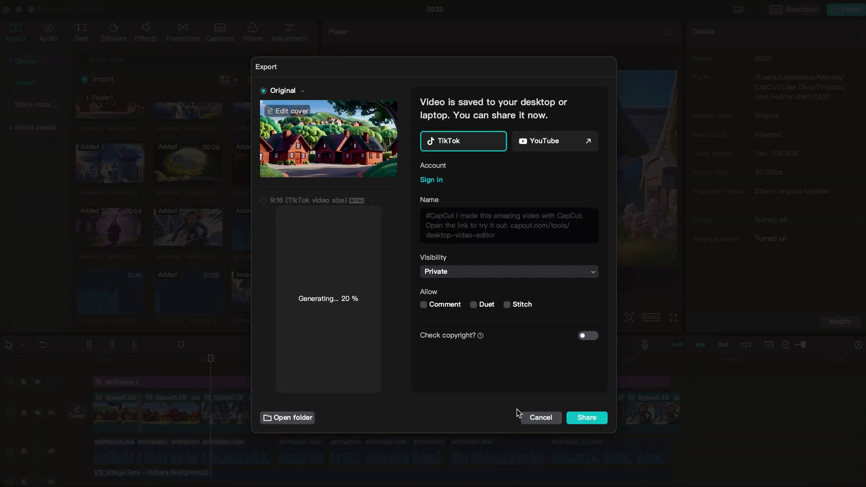
left_click(536, 418)
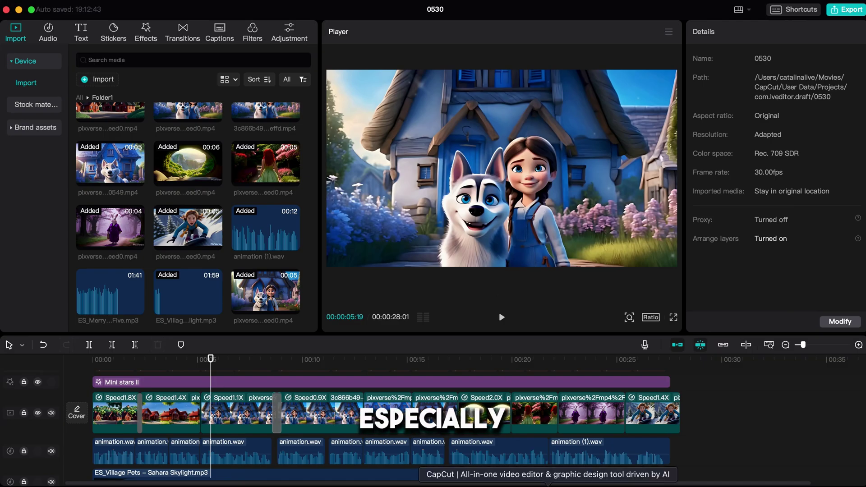